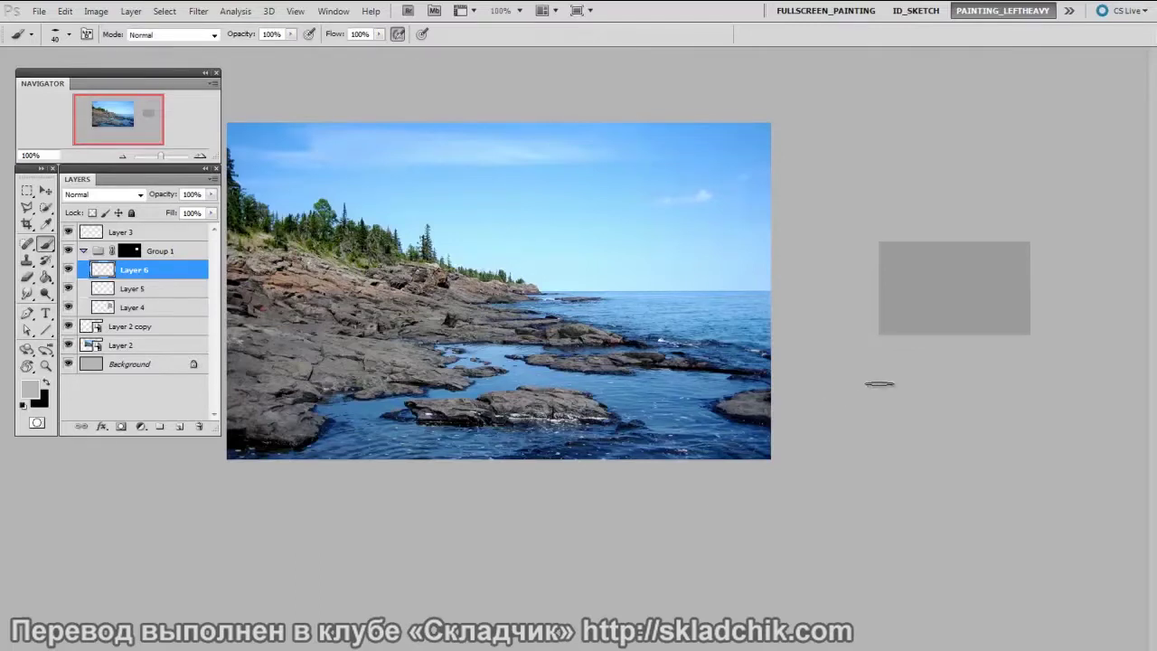
Set the foreground colour to a medium sky blue, #64abf4
{"action": "key", "text": "n"}
{"action": "left_click_drag", "start_coordinate": [935, 250], "coordinate": [934, 245]}
{"action": "left_click_drag", "start_coordinate": [917, 336], "coordinate": [918, 342]}
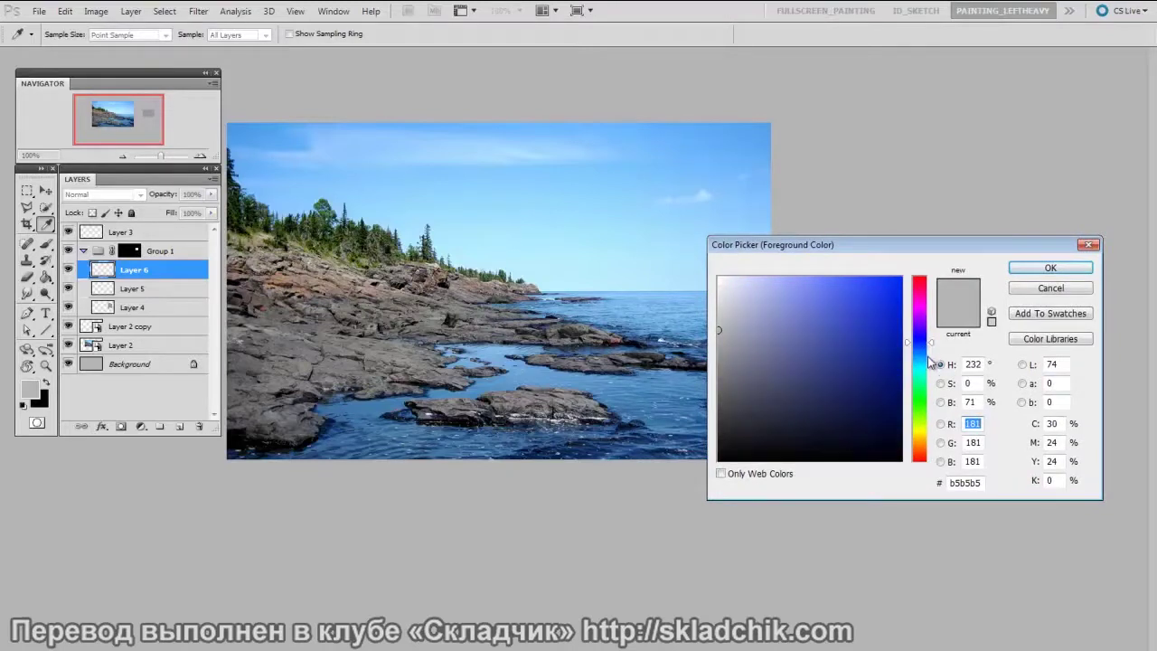
{"action": "left_click", "coordinate": [932, 359]}
{"action": "left_click_drag", "start_coordinate": [918, 358], "coordinate": [918, 347]}
{"action": "left_click", "coordinate": [796, 278]}
{"action": "left_click", "coordinate": [932, 352]}
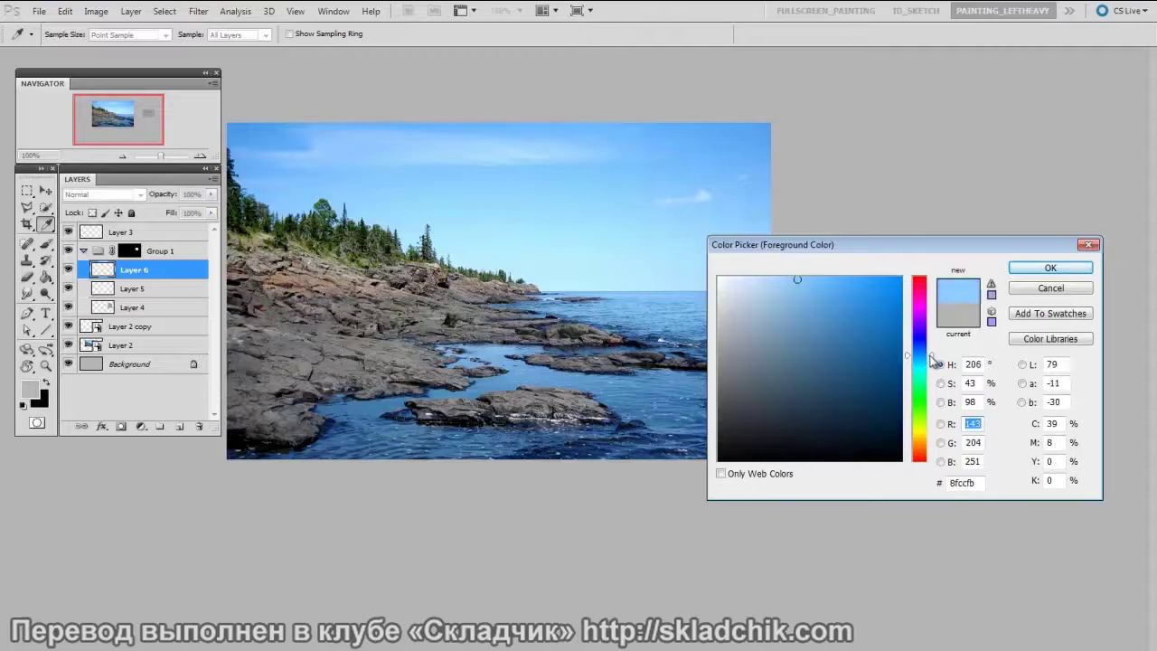
{"action": "left_click_drag", "start_coordinate": [819, 280], "coordinate": [834, 289]}
{"action": "left_click", "coordinate": [932, 356]}
{"action": "left_click", "coordinate": [825, 283]}
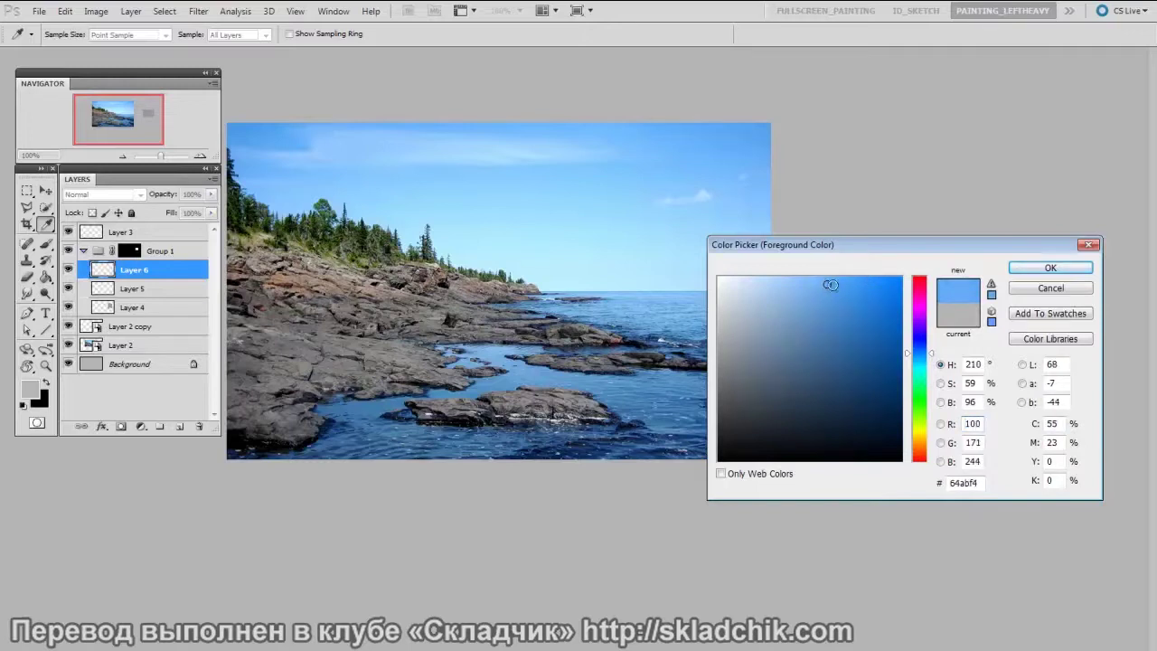
{"action": "left_click", "coordinate": [1049, 268]}
Enlarge the brush to 175 and paint the small grey thumbnail blue, with a solid water band across its lower part
{"action": "key", "text": "]"}
{"action": "mouse_move", "coordinate": [878, 300]}
{"action": "left_mouse_down"}
{"action": "mouse_move", "coordinate": [1032, 302]}
{"action": "mouse_move", "coordinate": [1016, 342]}
{"action": "mouse_move", "coordinate": [1012, 300]}
{"action": "mouse_move", "coordinate": [932, 338]}
{"action": "mouse_move", "coordinate": [893, 301]}
{"action": "mouse_move", "coordinate": [1019, 306]}
{"action": "mouse_move", "coordinate": [879, 301]}
{"action": "mouse_move", "coordinate": [1048, 301]}
{"action": "mouse_move", "coordinate": [845, 340]}
{"action": "mouse_move", "coordinate": [1048, 316]}
{"action": "mouse_move", "coordinate": [904, 302]}
{"action": "mouse_move", "coordinate": [1044, 310]}
{"action": "mouse_move", "coordinate": [956, 339]}
{"action": "mouse_move", "coordinate": [873, 320]}
{"action": "mouse_move", "coordinate": [1046, 312]}
{"action": "left_mouse_up"}
{"action": "key", "text": "]"}
{"action": "key", "text": "]"}
{"action": "key", "text": "]"}
{"action": "key", "text": "]"}
{"action": "key", "text": "]"}
{"action": "key", "text": "]"}
{"action": "key", "text": "]"}
{"action": "key", "text": "]"}
{"action": "mouse_move", "coordinate": [1030, 237]}
{"action": "left_mouse_down"}
{"action": "mouse_move", "coordinate": [969, 231]}
{"action": "mouse_move", "coordinate": [916, 260]}
{"action": "mouse_move", "coordinate": [903, 249]}
{"action": "mouse_move", "coordinate": [1045, 251]}
{"action": "left_mouse_up"}
{"action": "mouse_move", "coordinate": [1006, 356]}
{"action": "left_mouse_down"}
{"action": "mouse_move", "coordinate": [951, 311]}
{"action": "mouse_move", "coordinate": [932, 231]}
{"action": "mouse_move", "coordinate": [1044, 333]}
{"action": "mouse_move", "coordinate": [983, 307]}
{"action": "mouse_move", "coordinate": [948, 309]}
{"action": "left_mouse_up"}
Add a new layer above the blue base and pick a pale sky blue as the foreground colour
{"action": "key", "text": "ctrl+alt+shift+n"}
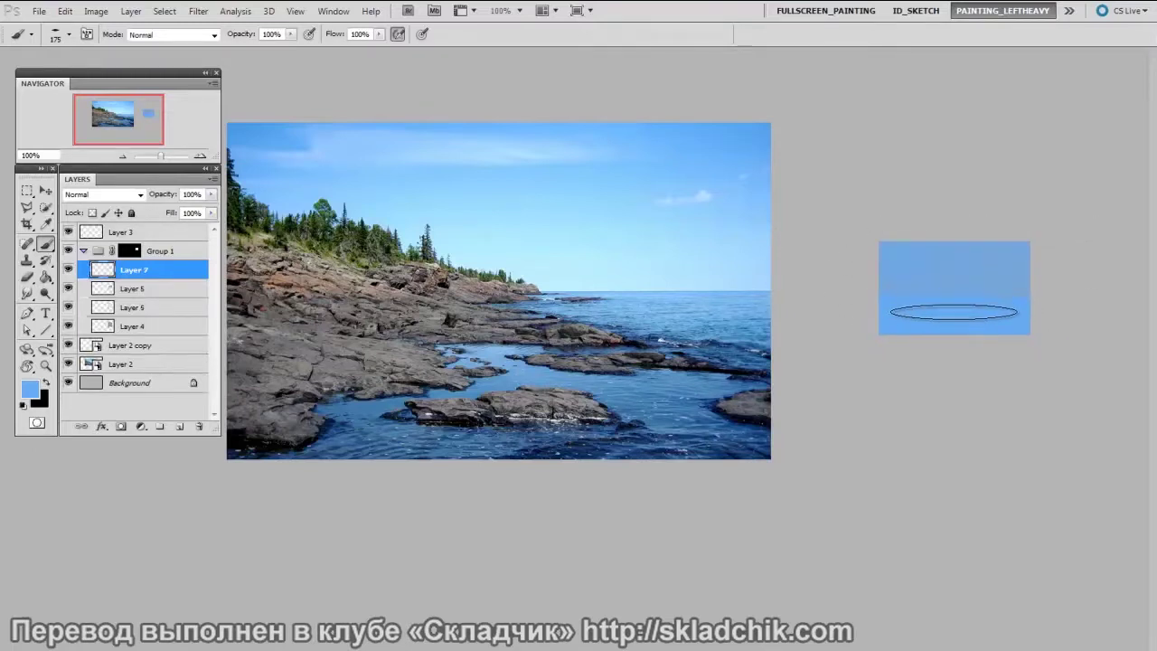
{"action": "key", "text": "n"}
{"action": "left_click", "coordinate": [775, 283]}
{"action": "left_click_drag", "start_coordinate": [775, 283], "coordinate": [775, 282]}
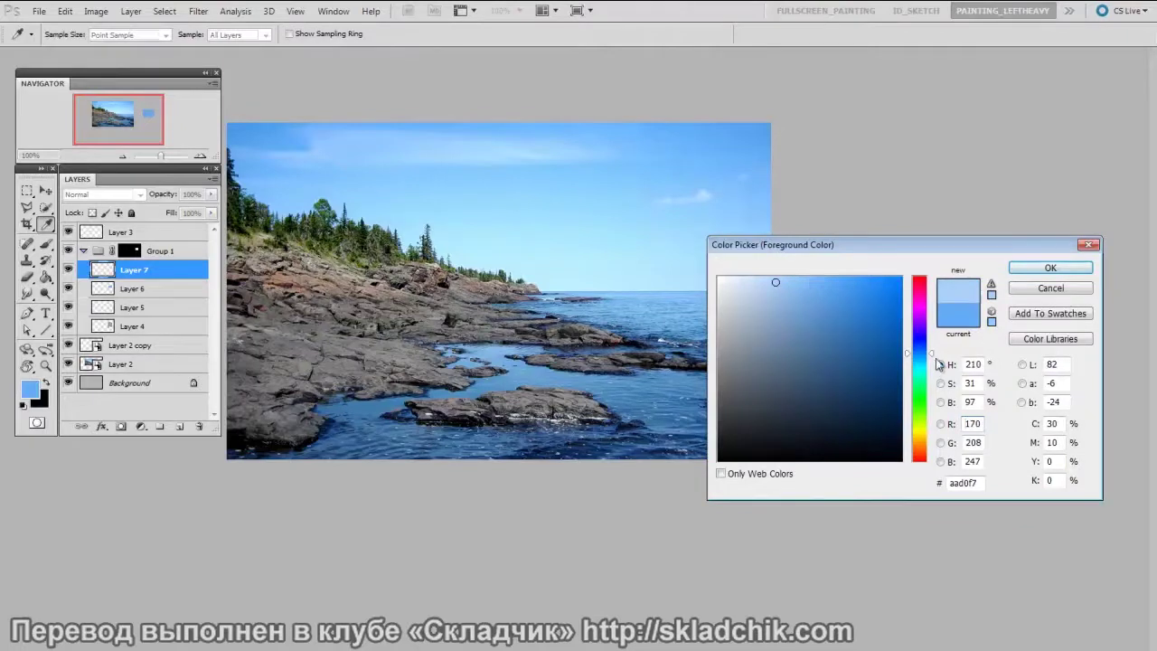
{"action": "left_click_drag", "start_coordinate": [934, 354], "coordinate": [933, 357]}
{"action": "left_click", "coordinate": [1046, 267]}
Paint pale blue haze across the thumbnail's sky just above the horizon, varying the brush size
{"action": "key", "text": "["}
{"action": "key", "text": "["}
{"action": "key", "text": "["}
{"action": "key", "text": "["}
{"action": "key", "text": "["}
{"action": "key", "text": "["}
{"action": "key", "text": "["}
{"action": "key", "text": "["}
{"action": "key", "text": "["}
{"action": "key", "text": "["}
{"action": "left_click_drag", "start_coordinate": [1033, 291], "coordinate": [845, 291]}
{"action": "key", "text": "]"}
{"action": "key", "text": "]"}
{"action": "key", "text": "]"}
{"action": "key", "text": "]"}
{"action": "key", "text": "]"}
{"action": "key", "text": "]"}
{"action": "mouse_move", "coordinate": [1031, 268]}
{"action": "left_mouse_down"}
{"action": "mouse_move", "coordinate": [940, 286]}
{"action": "mouse_move", "coordinate": [988, 281]}
{"action": "mouse_move", "coordinate": [964, 265]}
{"action": "mouse_move", "coordinate": [937, 292]}
{"action": "mouse_move", "coordinate": [991, 283]}
{"action": "left_mouse_up"}
{"action": "key", "text": "]"}
{"action": "key", "text": "]"}
{"action": "key", "text": "]"}
{"action": "key", "text": "]"}
{"action": "key", "text": "]"}
{"action": "key", "text": "]"}
{"action": "key", "text": "]"}
Erase the haze along the horizon with a small eraser to sharpen the edge between sky and water
{"action": "key", "text": "e"}
{"action": "key", "text": "["}
{"action": "key", "text": "["}
{"action": "key", "text": "["}
{"action": "key", "text": "["}
{"action": "key", "text": "["}
{"action": "key", "text": "["}
{"action": "left_click_drag", "start_coordinate": [880, 302], "coordinate": [996, 304]}
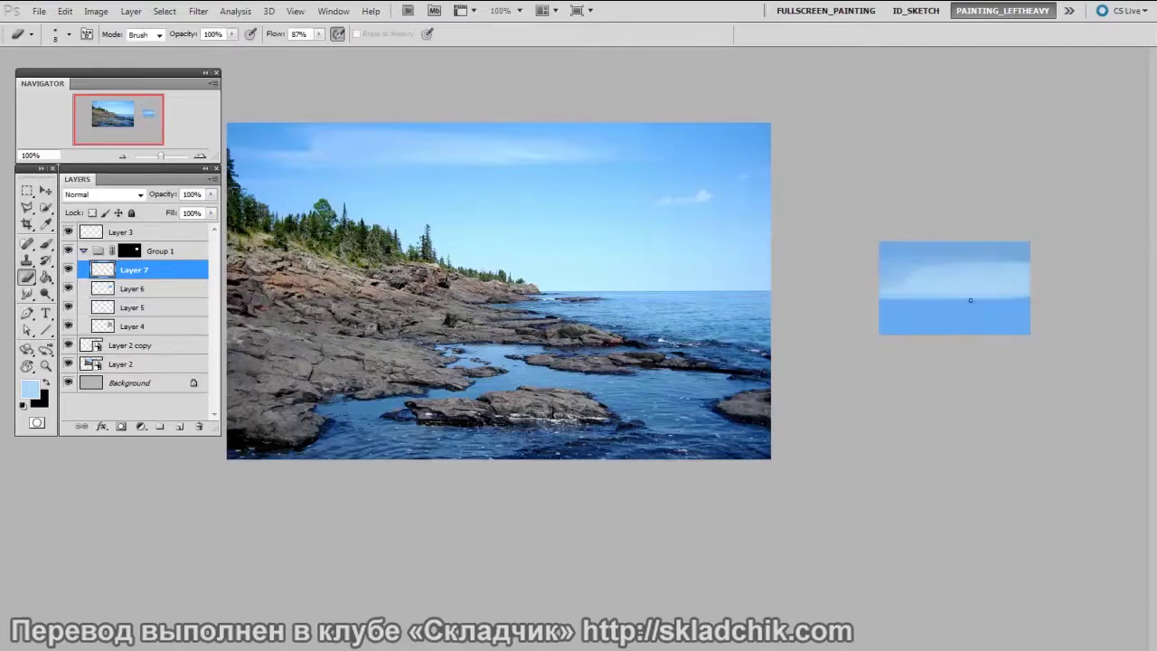
Soften and thin the haze in the thumbnail's sky with a large eraser, sized 100 and then 125
{"action": "key", "text": "bracketright"}
{"action": "key", "text": "bracketright"}
{"action": "key", "text": "bracketright"}
{"action": "key", "text": "bracketright"}
{"action": "key", "text": "bracketright"}
{"action": "key", "text": "bracketright"}
{"action": "key", "text": "bracketright"}
{"action": "key", "text": "bracketright"}
{"action": "key", "text": "bracketright"}
{"action": "key", "text": "bracketright"}
{"action": "key", "text": "bracketright"}
{"action": "key", "text": "bracketright"}
{"action": "key", "text": "bracketright"}
{"action": "key", "text": "bracketright"}
{"action": "key", "text": "bracketright"}
{"action": "left_click_drag", "start_coordinate": [898, 317], "coordinate": [981, 299]}
{"action": "mouse_move", "coordinate": [994, 227]}
{"action": "left_mouse_down"}
{"action": "mouse_move", "coordinate": [930, 232]}
{"action": "mouse_move", "coordinate": [1033, 227]}
{"action": "mouse_move", "coordinate": [985, 235]}
{"action": "left_mouse_up"}
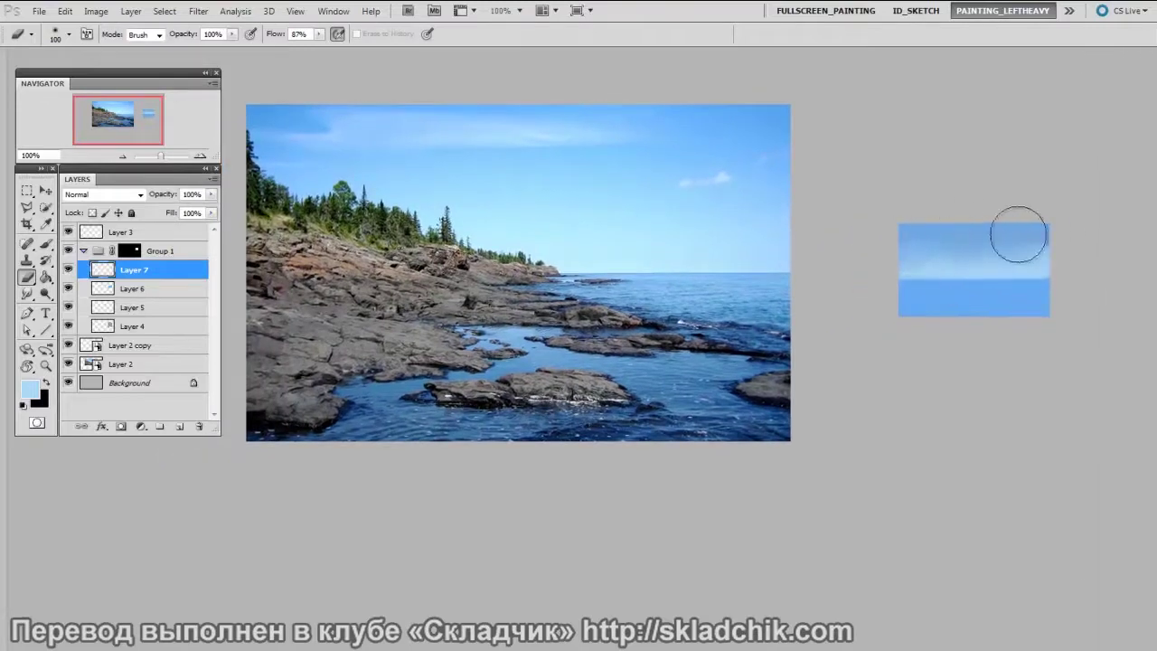
{"action": "key", "text": "bracketright"}
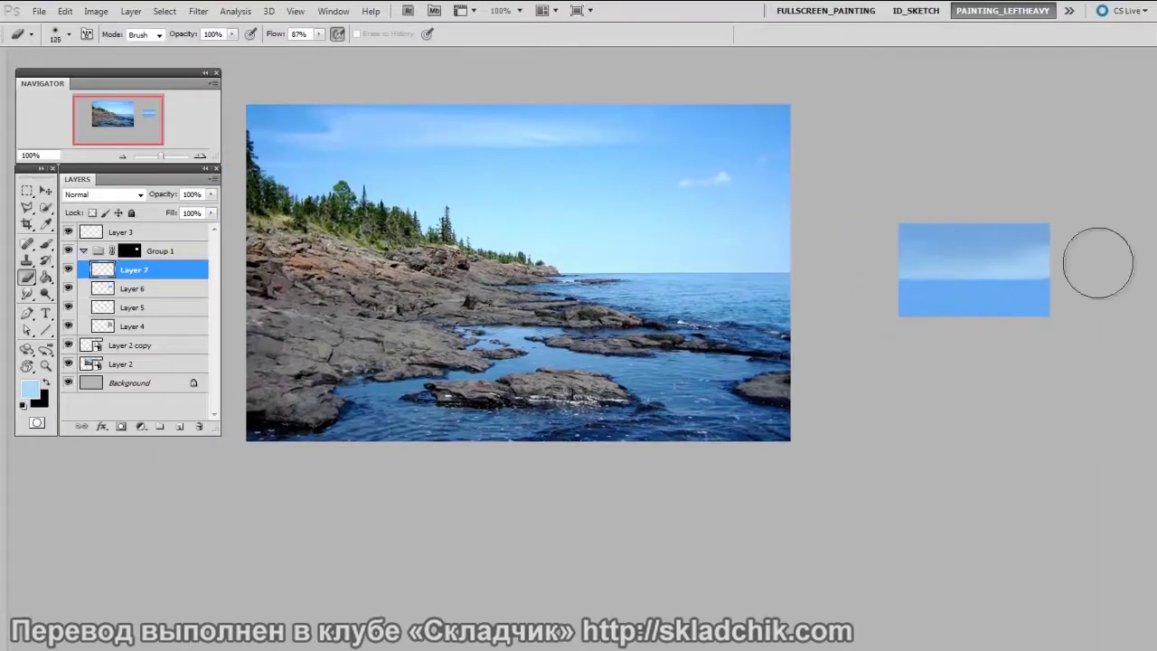
Add two new layers for the Brush tool and set the foreground colour to dark grey-blue #5b6b77
{"action": "key", "text": "ctrl+shift+alt+n"}
{"action": "key", "text": "b"}
{"action": "key", "text": "ctrl+shift+alt+n"}
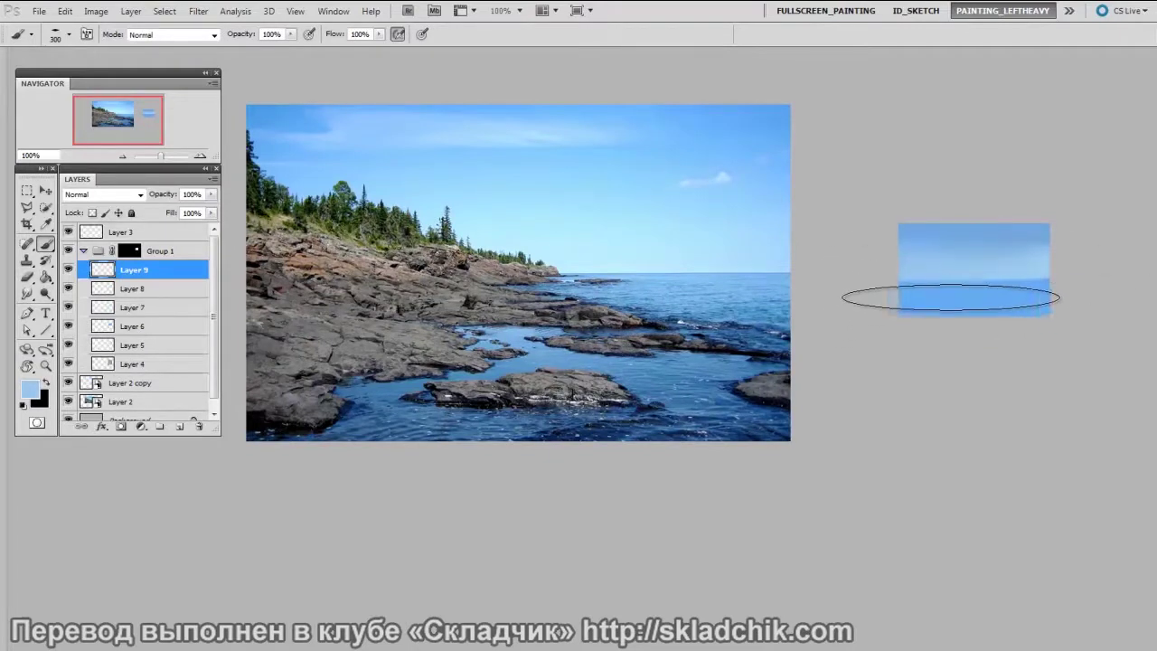
{"action": "key", "text": "n"}
{"action": "left_click", "coordinate": [745, 342]}
{"action": "mouse_move", "coordinate": [745, 342]}
{"action": "left_mouse_down"}
{"action": "mouse_move", "coordinate": [743, 371]}
{"action": "mouse_move", "coordinate": [762, 361]}
{"action": "mouse_move", "coordinate": [760, 375]}
{"action": "left_mouse_up"}
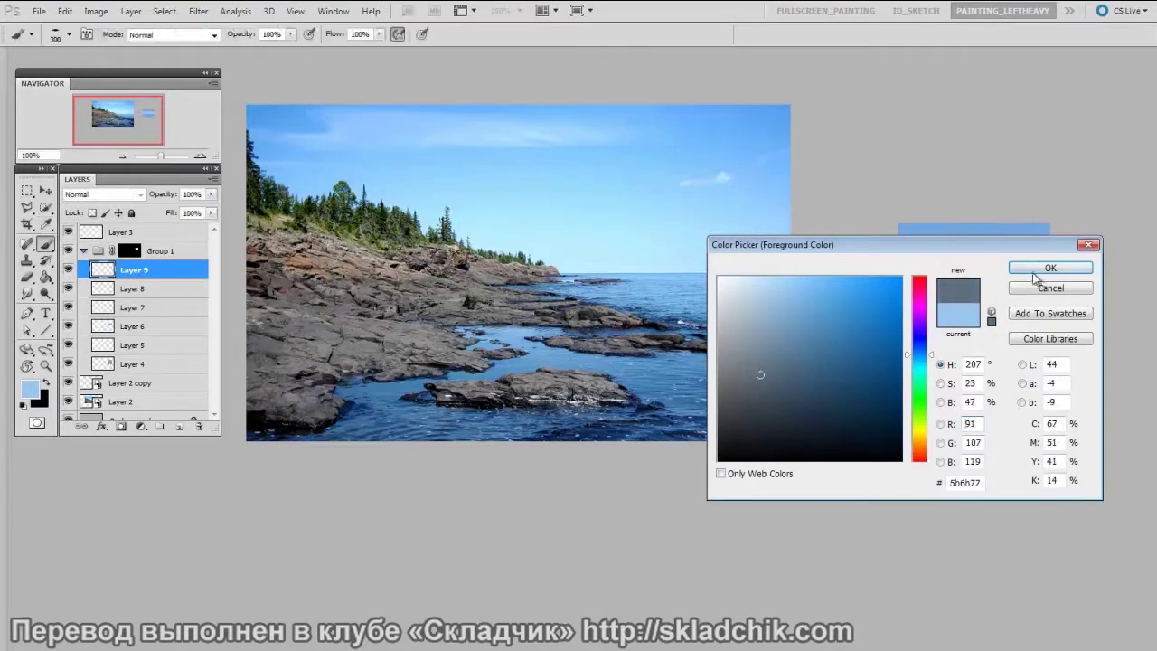
{"action": "left_click", "coordinate": [1032, 272]}
Block in the dark rocky shore at the thumbnail's lower left and thin rock streaks in the water, varying the brush size
{"action": "left_click", "coordinate": [924, 287]}
{"action": "mouse_move", "coordinate": [941, 290]}
{"action": "left_mouse_down"}
{"action": "mouse_move", "coordinate": [910, 299]}
{"action": "mouse_move", "coordinate": [955, 286]}
{"action": "mouse_move", "coordinate": [908, 303]}
{"action": "mouse_move", "coordinate": [984, 296]}
{"action": "left_mouse_up"}
{"action": "key", "text": "bracketright"}
{"action": "key", "text": "bracketright"}
{"action": "key", "text": "bracketleft"}
{"action": "key", "text": "bracketleft"}
{"action": "key", "text": "bracketleft"}
{"action": "key", "text": "bracketleft"}
{"action": "key", "text": "bracketright"}
{"action": "key", "text": "bracketright"}
{"action": "left_click_drag", "start_coordinate": [891, 287], "coordinate": [923, 285]}
{"action": "key", "text": "bracketleft"}
{"action": "key", "text": "bracketleft"}
{"action": "key", "text": "bracketleft"}
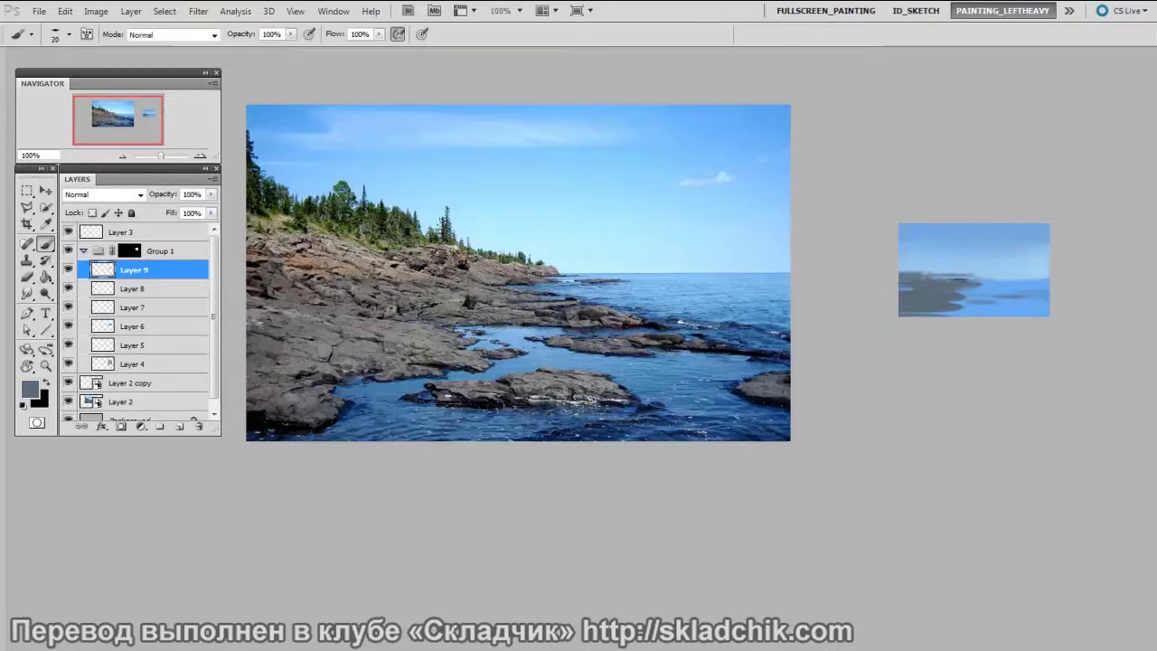
Sample the sky and rock colours and repaint the upper edge of the thumbnail's shore with a larger brush
{"action": "left_click", "coordinate": [992, 260], "text": "alt"}
{"action": "left_click", "coordinate": [929, 281], "text": "alt"}
{"action": "key", "text": "bracketright"}
{"action": "key", "text": "bracketright"}
{"action": "key", "text": "bracketright"}
{"action": "key", "text": "bracketright"}
{"action": "key", "text": "bracketright"}
{"action": "mouse_move", "coordinate": [929, 278]}
{"action": "left_mouse_down"}
{"action": "mouse_move", "coordinate": [909, 278]}
{"action": "mouse_move", "coordinate": [993, 275]}
{"action": "mouse_move", "coordinate": [961, 271]}
{"action": "left_mouse_up"}
Cut thin water inlets into the shore with sampled blue using brush size 20, and resample the rock grey
{"action": "left_click", "coordinate": [1001, 261], "text": "alt"}
{"action": "left_click", "coordinate": [992, 288], "text": "alt"}
{"action": "key", "text": "bracketleft"}
{"action": "key", "text": "bracketleft"}
{"action": "key", "text": "bracketleft"}
{"action": "key", "text": "bracketleft"}
{"action": "key", "text": "bracketleft"}
{"action": "key", "text": "bracketleft"}
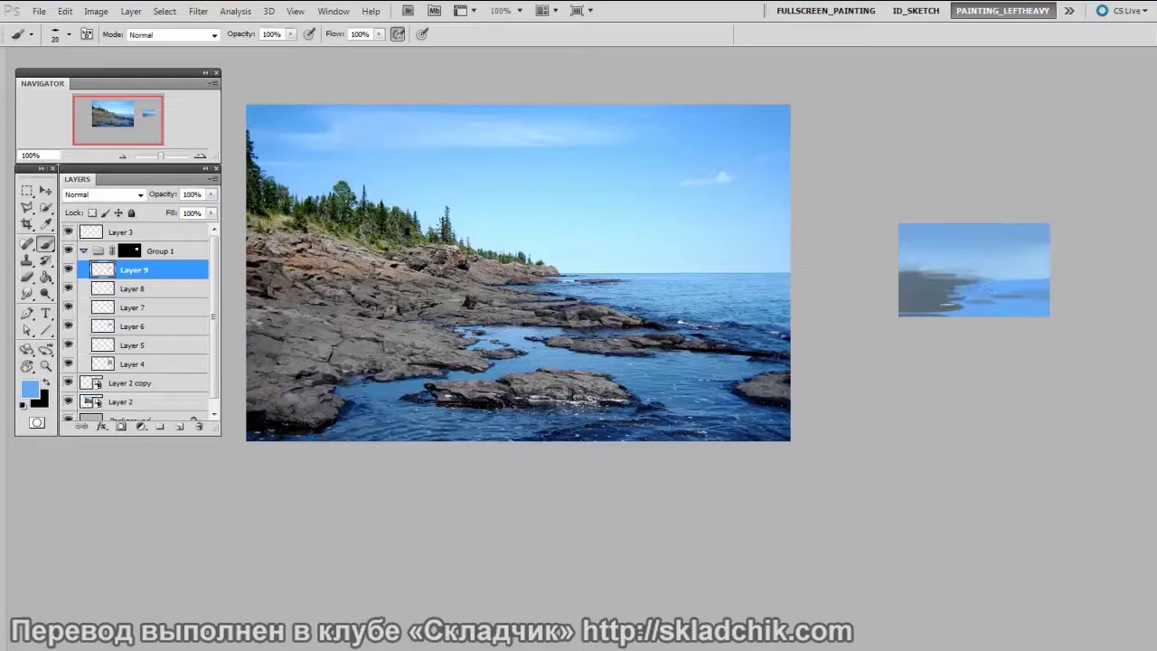
{"action": "left_click", "coordinate": [922, 301], "text": "alt"}
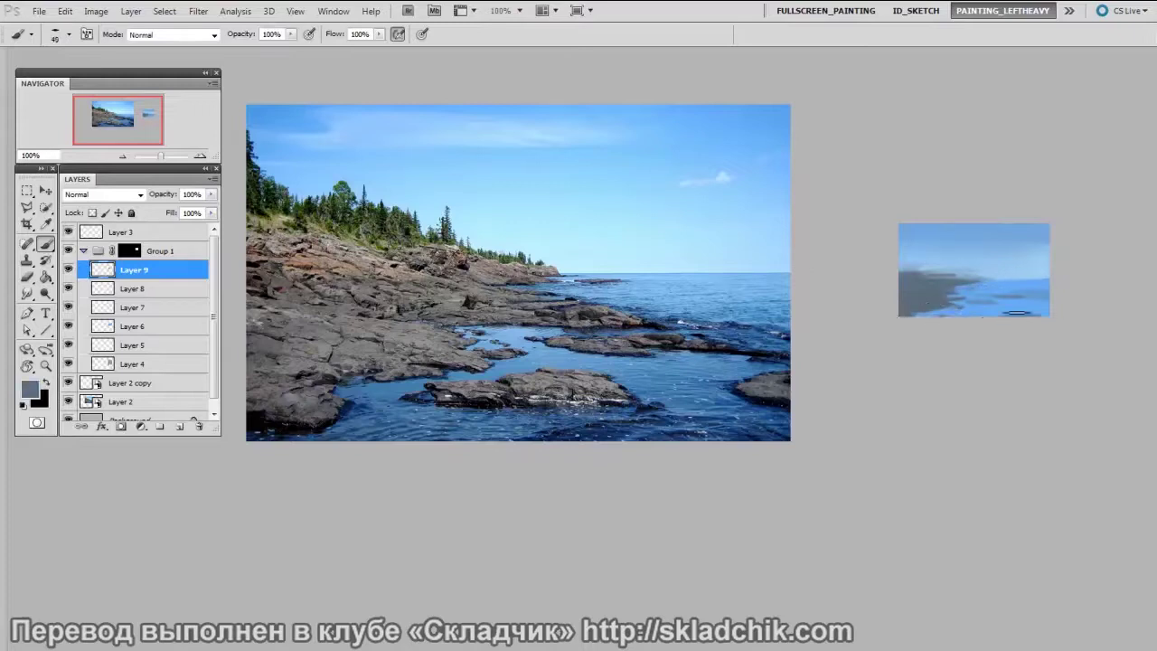
Add a new layer, paint lighter grey highlights on the shore rocks with brush size 30, and sample the horizon's light blue
{"action": "key", "text": "ctrl+alt+shift+n"}
{"action": "key", "text": "n"}
{"action": "mouse_move", "coordinate": [760, 374]}
{"action": "left_mouse_down"}
{"action": "mouse_move", "coordinate": [738, 362]}
{"action": "mouse_move", "coordinate": [800, 320]}
{"action": "left_mouse_up"}
{"action": "left_click", "coordinate": [1050, 268]}
{"action": "key", "text": "bracketleft"}
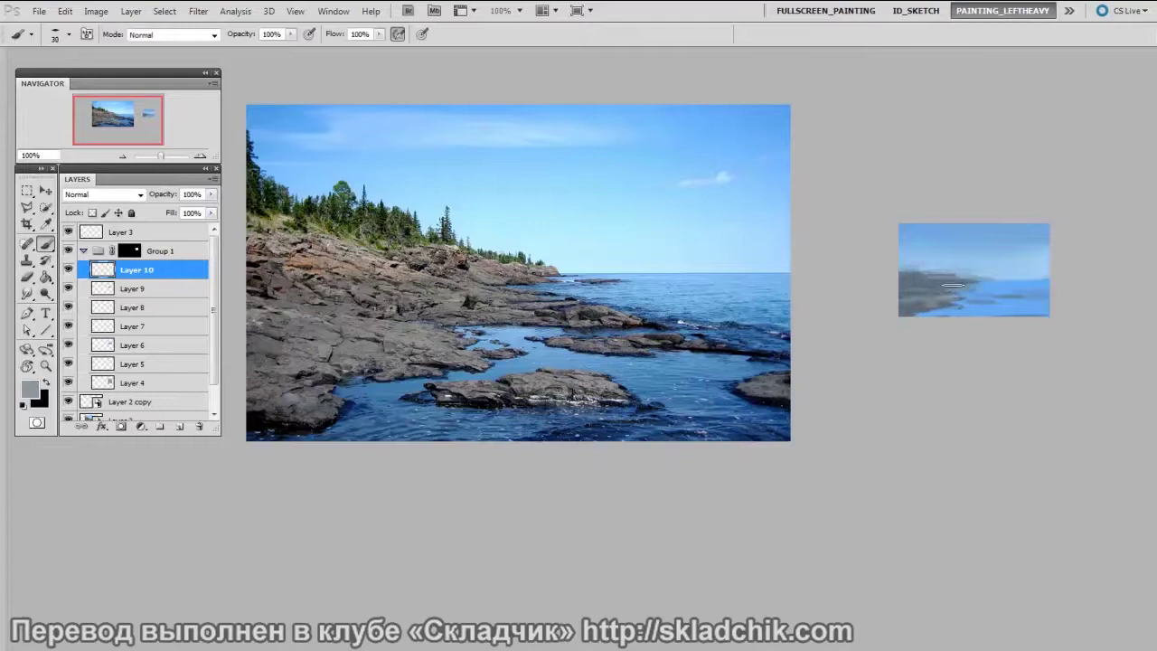
{"action": "left_click", "coordinate": [978, 275], "text": "alt"}
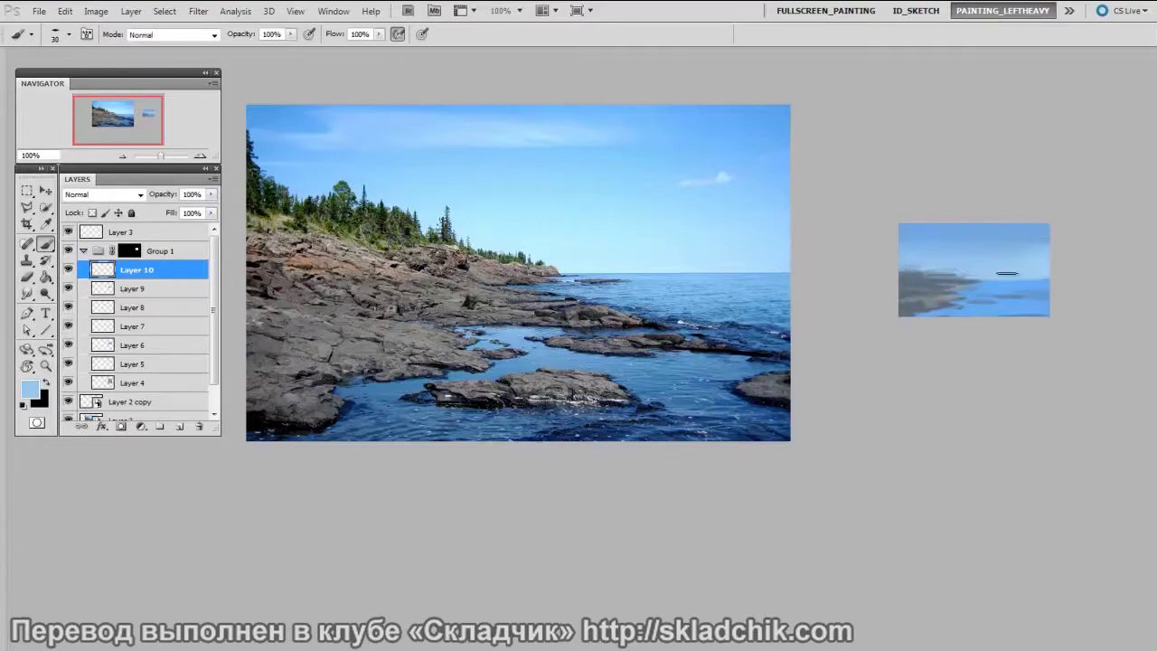
Add a new layer and paint wispy clouds in the thumbnail's sky using a very pale blue
{"action": "key", "text": "ctrl+alt+shift+n"}
{"action": "key", "text": "n"}
{"action": "left_click_drag", "start_coordinate": [783, 287], "coordinate": [744, 279]}
{"action": "key", "text": "Return"}
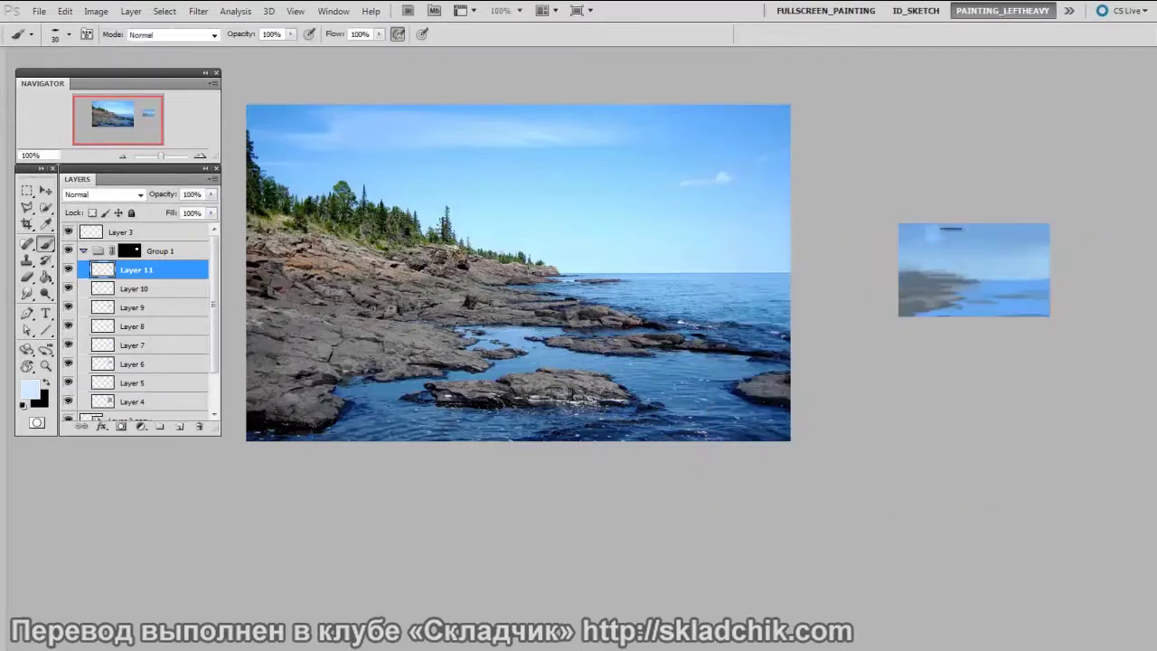
{"action": "mouse_move", "coordinate": [964, 239]}
{"action": "left_mouse_down"}
{"action": "mouse_move", "coordinate": [1047, 252]}
{"action": "mouse_move", "coordinate": [1008, 251]}
{"action": "mouse_move", "coordinate": [1031, 254]}
{"action": "mouse_move", "coordinate": [993, 252]}
{"action": "left_mouse_up"}
Shape the painted clouds with a small eraser of size 6
{"action": "key", "text": "e"}
{"action": "key", "text": "bracketleft"}
{"action": "key", "text": "bracketleft"}
{"action": "key", "text": "bracketleft"}
{"action": "key", "text": "bracketleft"}
{"action": "key", "text": "bracketleft"}
{"action": "key", "text": "bracketleft"}
{"action": "key", "text": "bracketleft"}
{"action": "key", "text": "bracketleft"}
{"action": "key", "text": "bracketleft"}
{"action": "key", "text": "bracketleft"}
{"action": "key", "text": "bracketleft"}
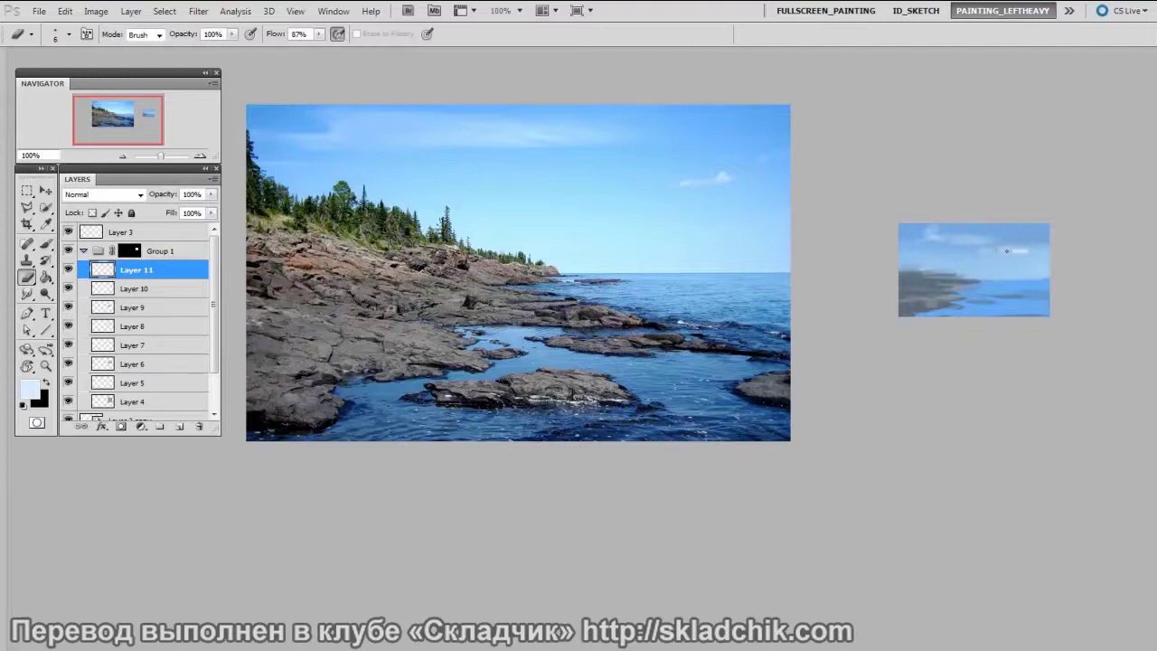
Sample the water and pale sky colours and brush over the shore's tip and horizon, enlarging the brush to 150
{"action": "key", "text": "b"}
{"action": "left_click", "coordinate": [994, 278], "text": "alt"}
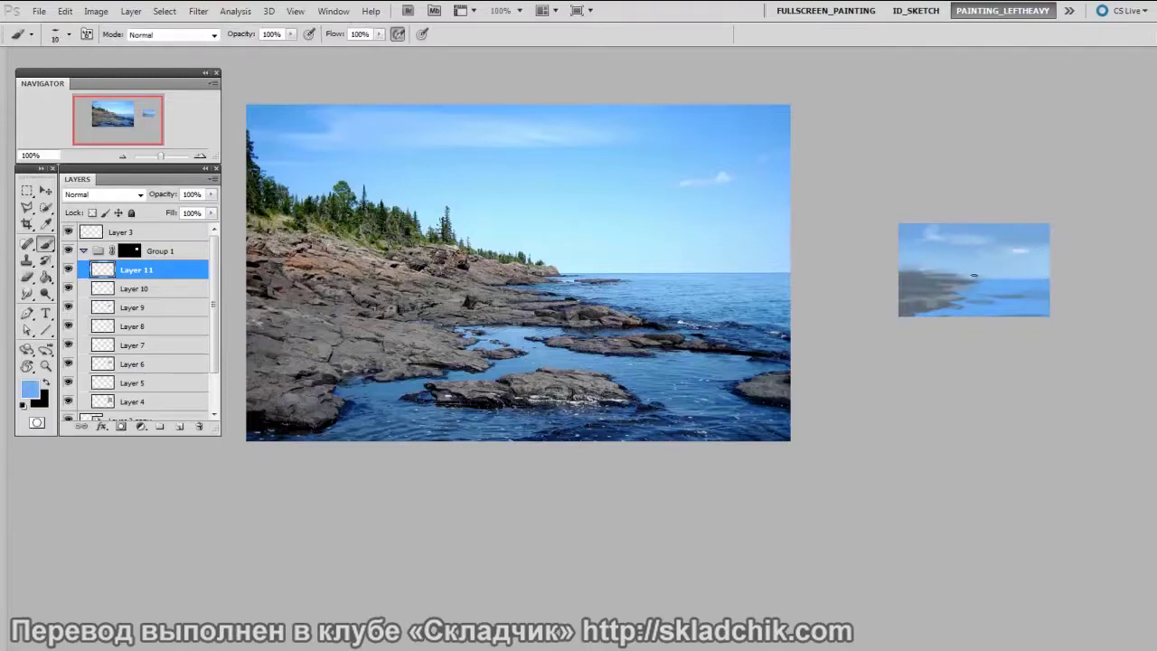
{"action": "left_click", "coordinate": [1030, 260], "text": "alt"}
{"action": "key", "text": "bracketright"}
{"action": "key", "text": "bracketright"}
{"action": "key", "text": "bracketright"}
{"action": "key", "text": "bracketright"}
{"action": "key", "text": "bracketright"}
{"action": "key", "text": "bracketright"}
{"action": "key", "text": "bracketright"}
{"action": "key", "text": "bracketright"}
{"action": "key", "text": "bracketright"}
{"action": "key", "text": "bracketright"}
Sample the water colour and change the foreground colour to a deeper blue, #2379d2
{"action": "left_click", "coordinate": [1018, 308], "text": "alt"}
{"action": "key", "text": "n"}
{"action": "left_click_drag", "start_coordinate": [830, 292], "coordinate": [871, 309]}
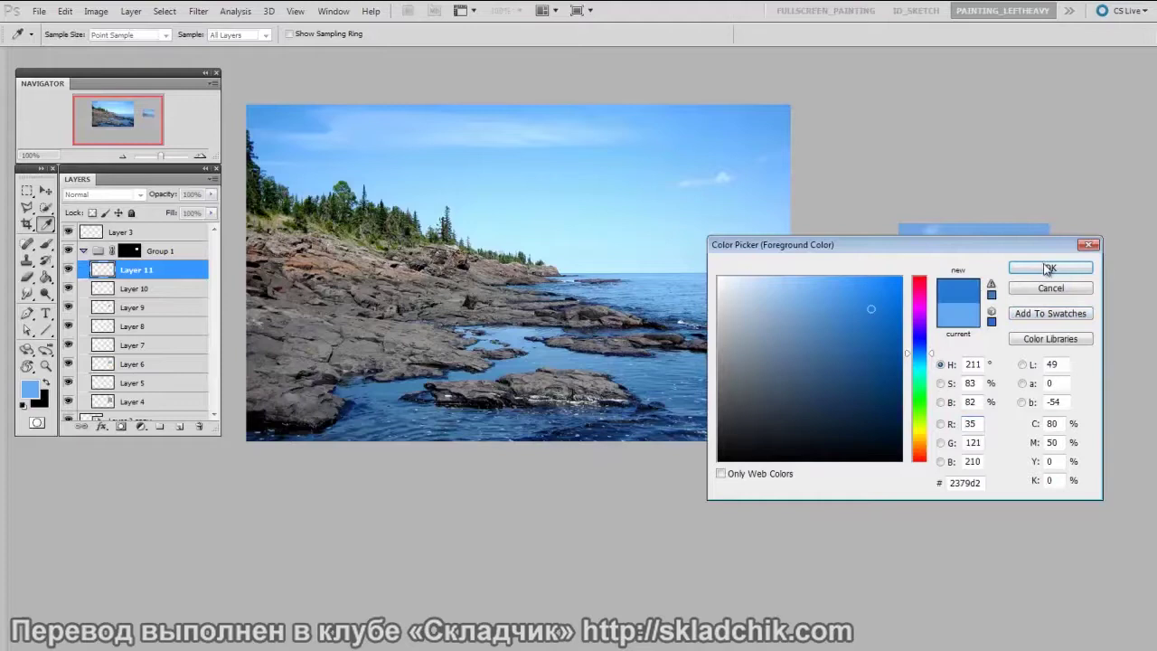
{"action": "left_click", "coordinate": [1048, 268]}
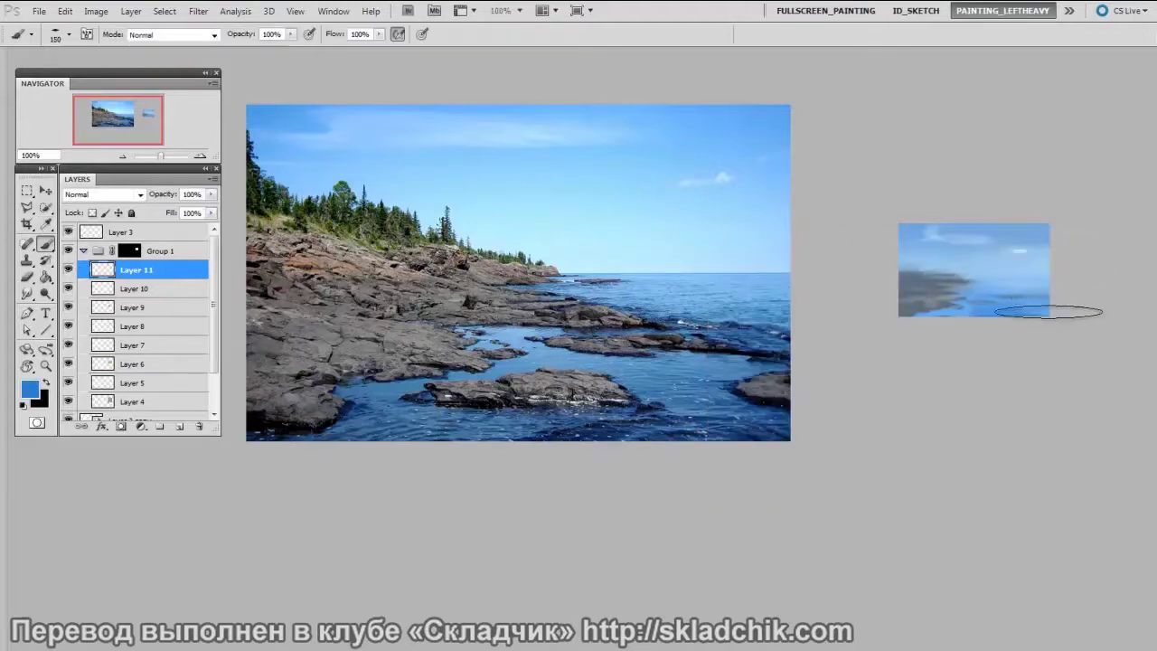
Brush the deeper blue across the thumbnail's foreground water and reduce the brush size to 40
{"action": "key", "text": "bracketleft"}
{"action": "key", "text": "bracketleft"}
{"action": "key", "text": "bracketleft"}
{"action": "key", "text": "bracketleft"}
{"action": "key", "text": "bracketleft"}
{"action": "key", "text": "bracketleft"}
{"action": "key", "text": "bracketleft"}
{"action": "key", "text": "bracketleft"}
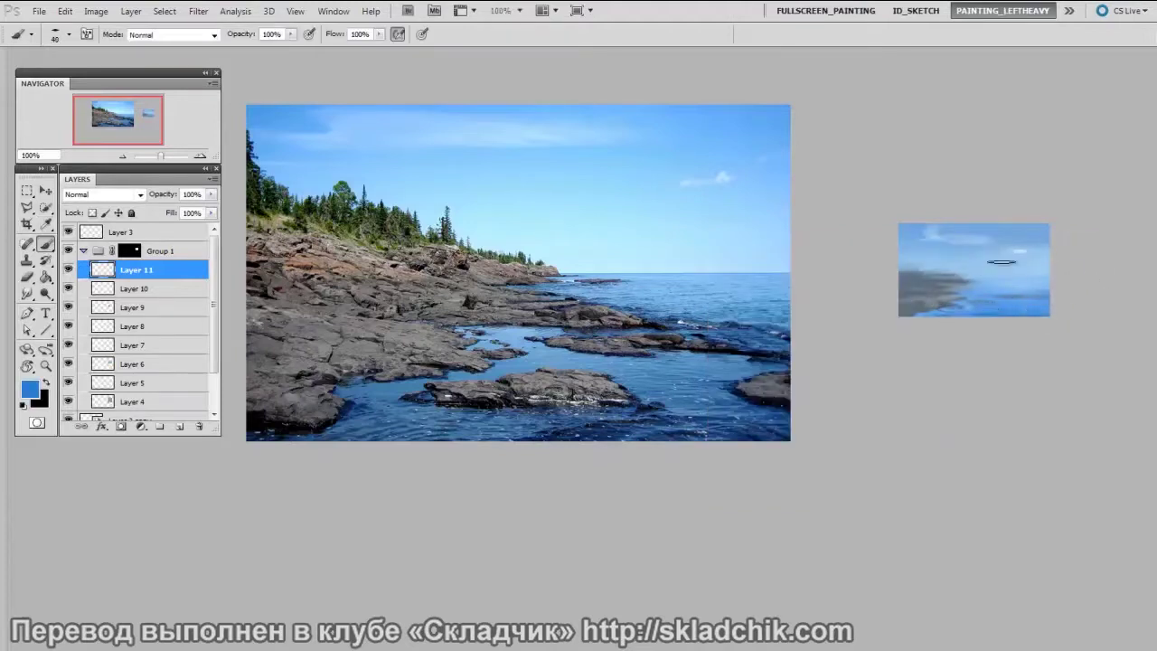
Sample lighter and deeper water blues and brush them over the thumbnail's sea from the horizon towards the shore
{"action": "left_click", "coordinate": [989, 282], "text": "alt"}
{"action": "key", "text": "bracketleft"}
{"action": "key", "text": "bracketleft"}
{"action": "key", "text": "bracketright"}
{"action": "key", "text": "bracketright"}
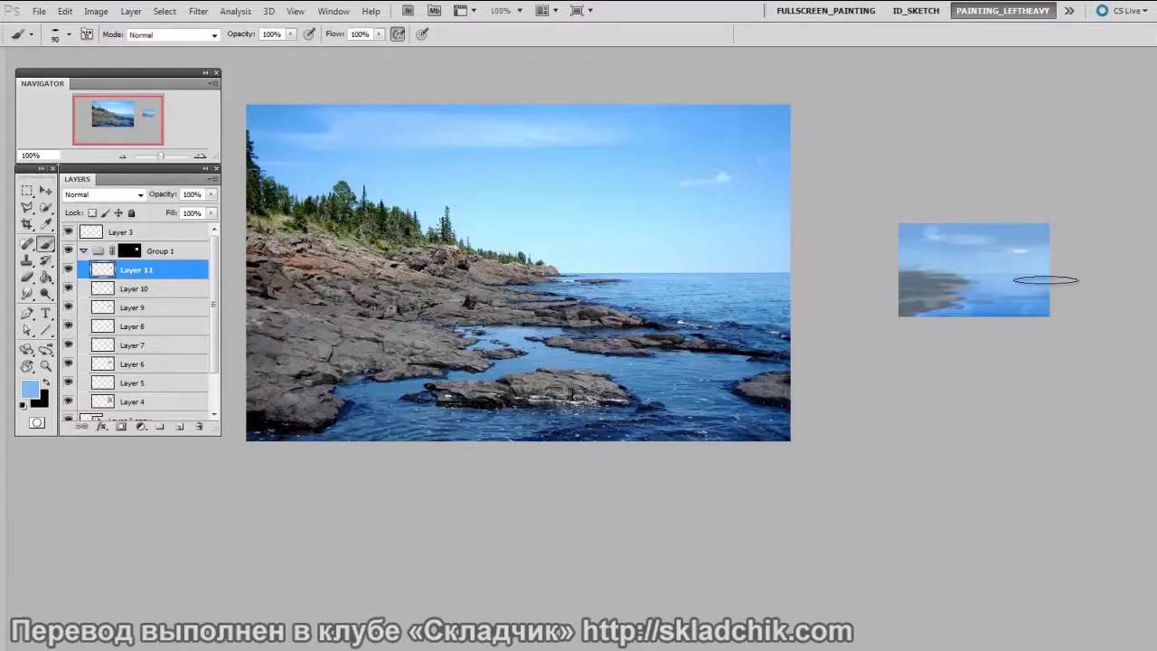
{"action": "left_click", "coordinate": [1006, 306], "text": "alt"}
{"action": "mouse_move", "coordinate": [1048, 285]}
{"action": "left_mouse_down"}
{"action": "mouse_move", "coordinate": [980, 306]}
{"action": "mouse_move", "coordinate": [1031, 284]}
{"action": "mouse_move", "coordinate": [965, 296]}
{"action": "left_mouse_up"}
{"action": "left_click", "coordinate": [1002, 278], "text": "alt"}
Add a new layer and paint dark blue rocks and streaks in the thumbnail's water with a small brush
{"action": "key", "text": "ctrl+alt+shift+n"}
{"action": "left_click", "coordinate": [921, 304], "text": "alt"}
{"action": "key", "text": "n"}
{"action": "left_click", "coordinate": [848, 405]}
{"action": "left_click", "coordinate": [1049, 270]}
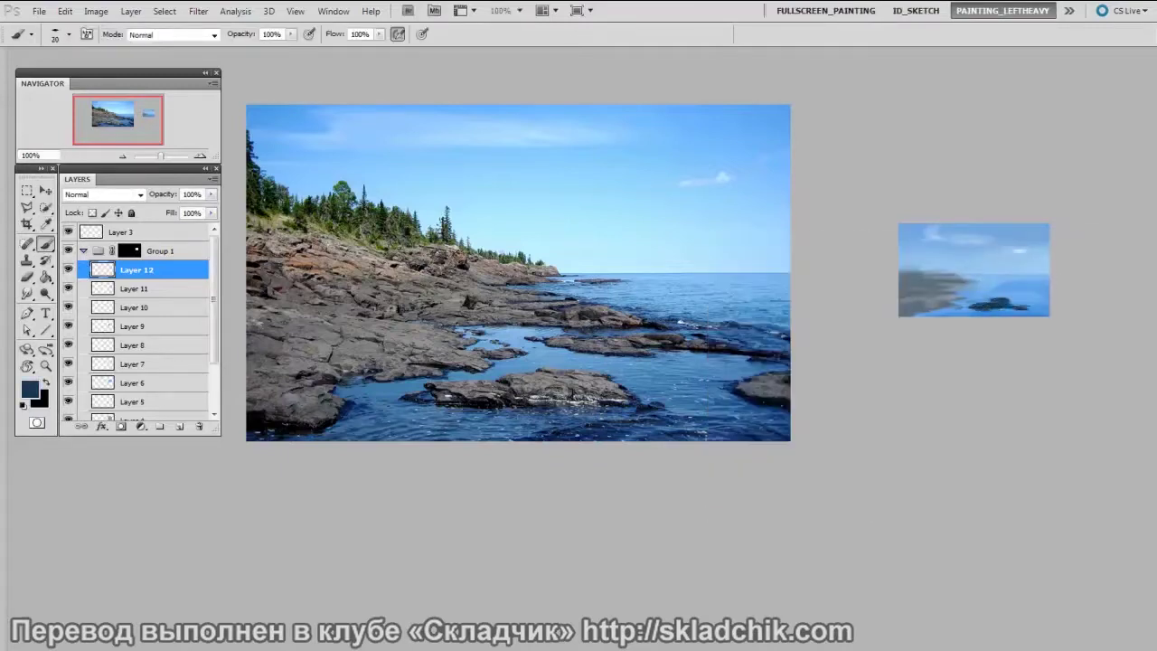
{"action": "key", "text": "e"}
{"action": "key", "text": "b"}
{"action": "left_click_drag", "start_coordinate": [1034, 298], "coordinate": [950, 290]}
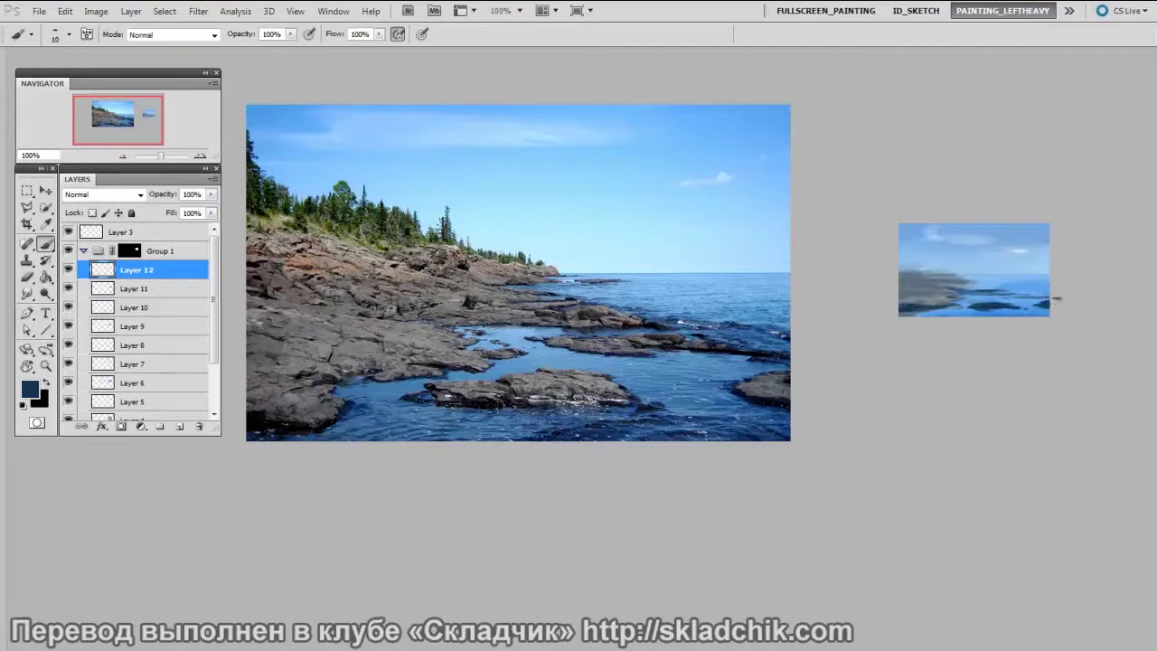
{"action": "mouse_move", "coordinate": [1046, 293]}
{"action": "left_mouse_down"}
{"action": "mouse_move", "coordinate": [993, 293]}
{"action": "mouse_move", "coordinate": [1047, 287]}
{"action": "left_mouse_up"}
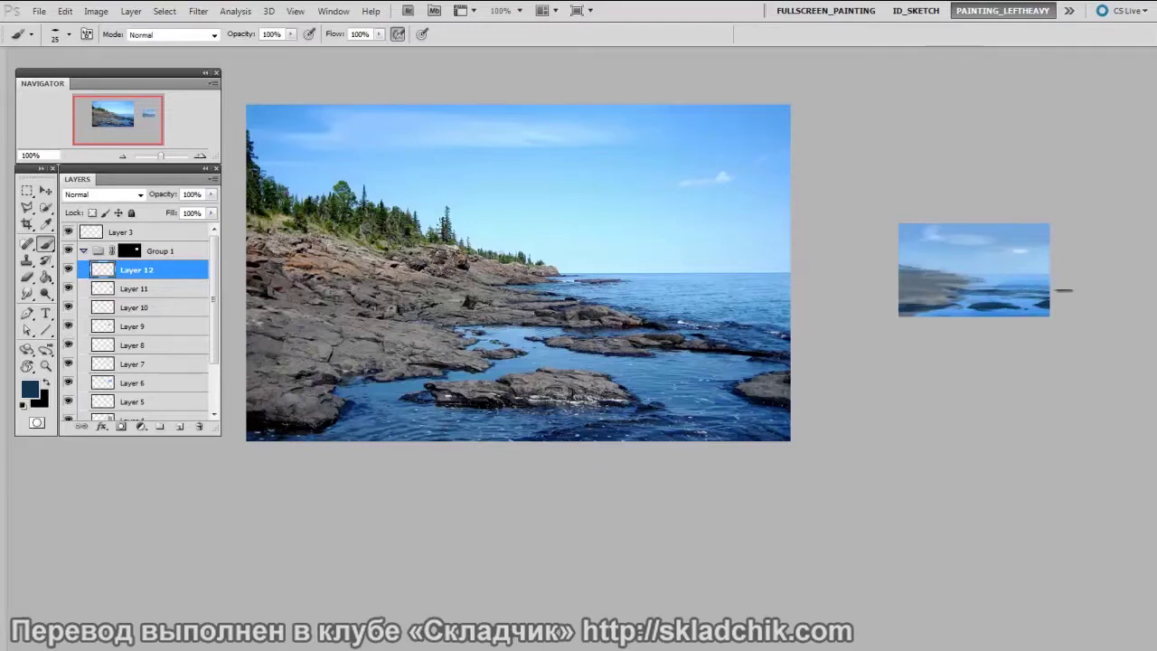
Enlarge the brush and paint dark tones over the thumbnail's rocky shore
{"action": "key", "text": "bracketright"}
{"action": "key", "text": "bracketright"}
{"action": "key", "text": "bracketright"}
{"action": "key", "text": "bracketright"}
{"action": "mouse_move", "coordinate": [945, 298]}
{"action": "left_mouse_down"}
{"action": "mouse_move", "coordinate": [906, 316]}
{"action": "mouse_move", "coordinate": [898, 300]}
{"action": "mouse_move", "coordinate": [944, 290]}
{"action": "left_mouse_up"}
{"action": "key", "text": "bracketright"}
{"action": "key", "text": "bracketright"}
{"action": "key", "text": "bracketright"}
Sample the upper shore's tone, lighten it to #7e8b97 and brush it over the thumbnail's rocks
{"action": "left_click", "coordinate": [915, 276], "text": "alt"}
{"action": "key", "text": "n"}
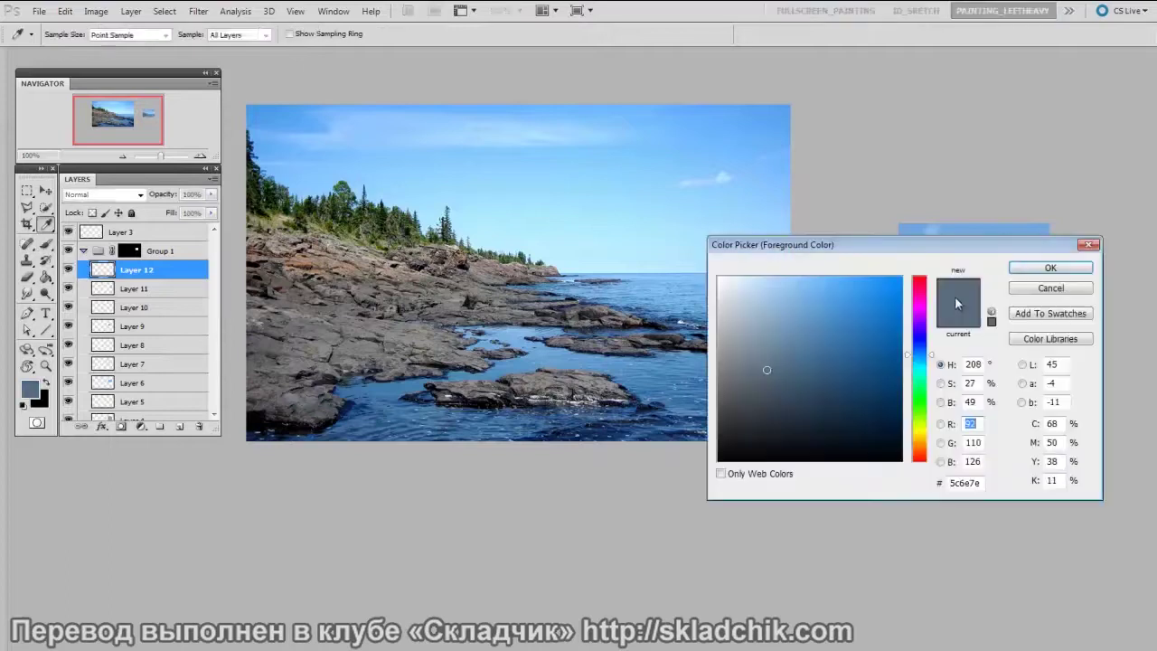
{"action": "left_click_drag", "start_coordinate": [766, 368], "coordinate": [748, 353]}
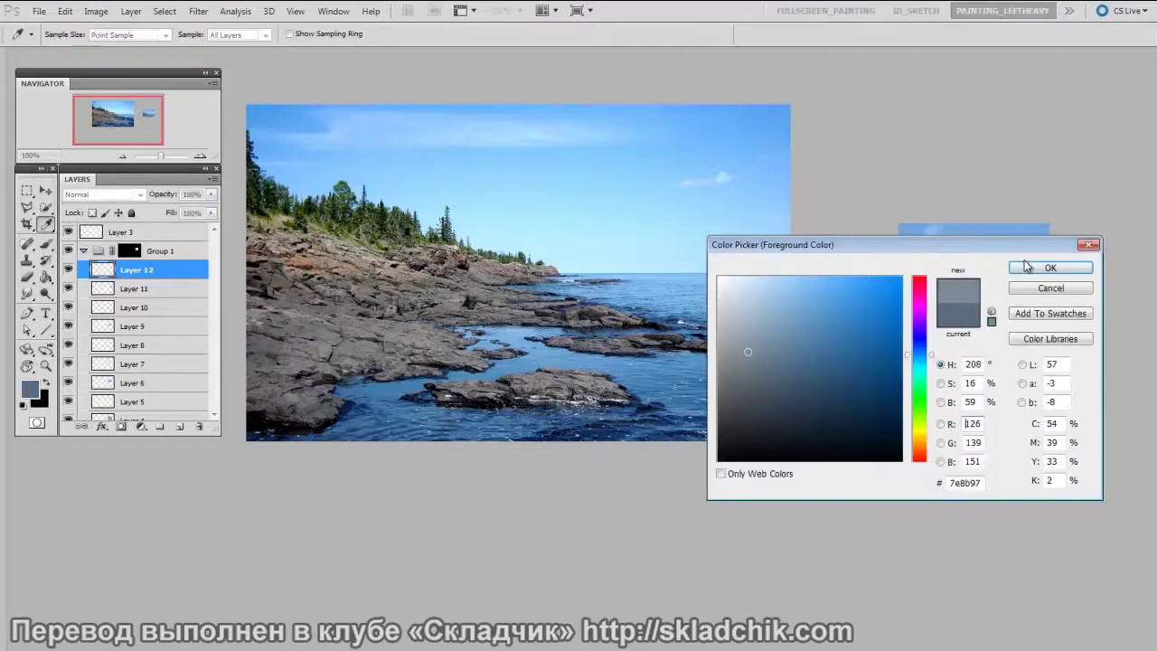
{"action": "left_click", "coordinate": [1031, 267]}
{"action": "key", "text": "bracketright"}
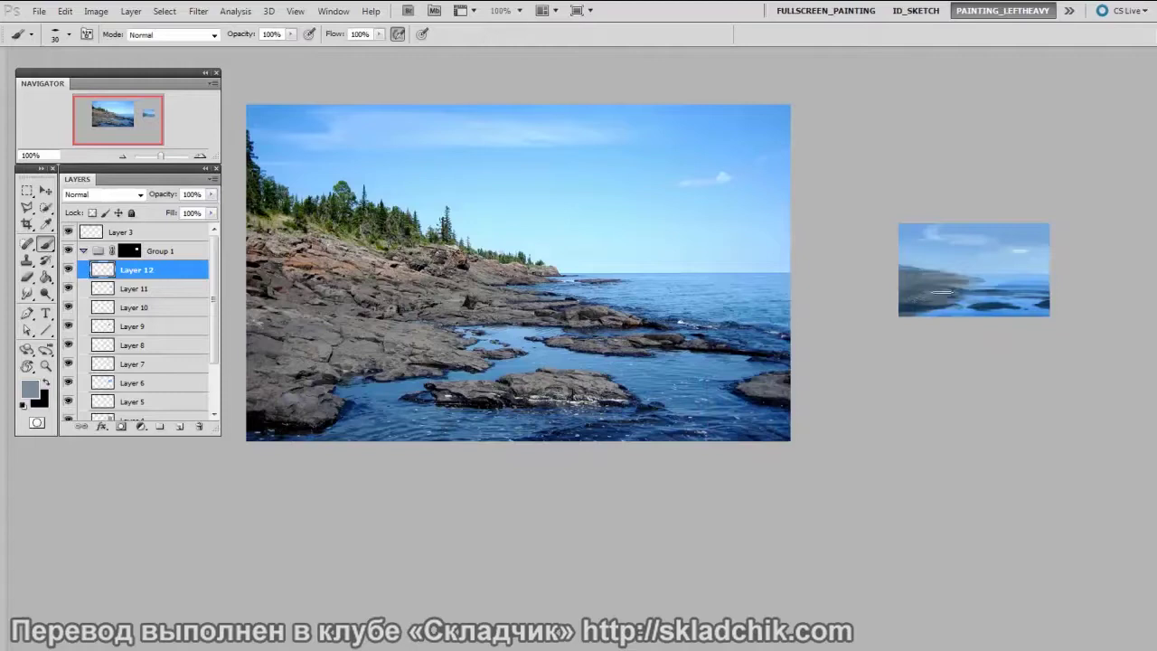
{"action": "mouse_move", "coordinate": [898, 295]}
{"action": "left_mouse_down"}
{"action": "mouse_move", "coordinate": [943, 283]}
{"action": "mouse_move", "coordinate": [916, 281]}
{"action": "left_mouse_up"}
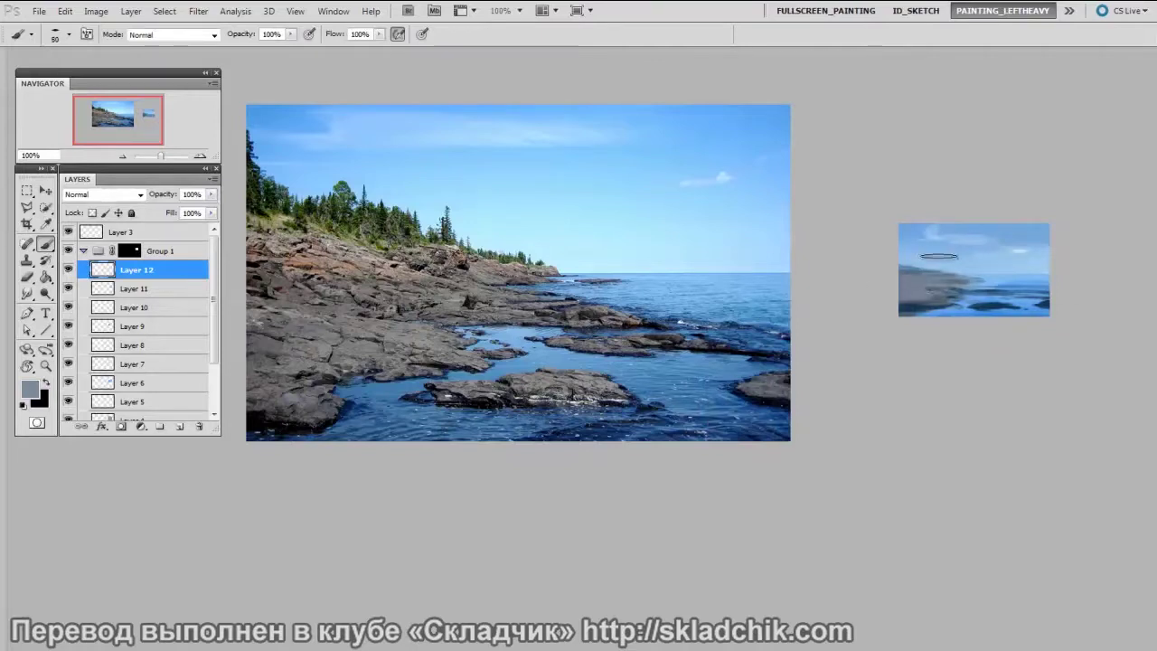
Sample the rock tone again, shift it to a warmer hue and brush it over the upper shore
{"action": "left_click", "coordinate": [920, 277], "text": "alt"}
{"action": "key", "text": "n"}
{"action": "left_click", "coordinate": [918, 440]}
{"action": "left_click", "coordinate": [770, 356]}
{"action": "left_click", "coordinate": [1033, 266]}
Mix a muted green, darken it, and paint small trees along the shore's ridge with a fine brush
{"action": "left_click", "coordinate": [921, 268], "text": "alt"}
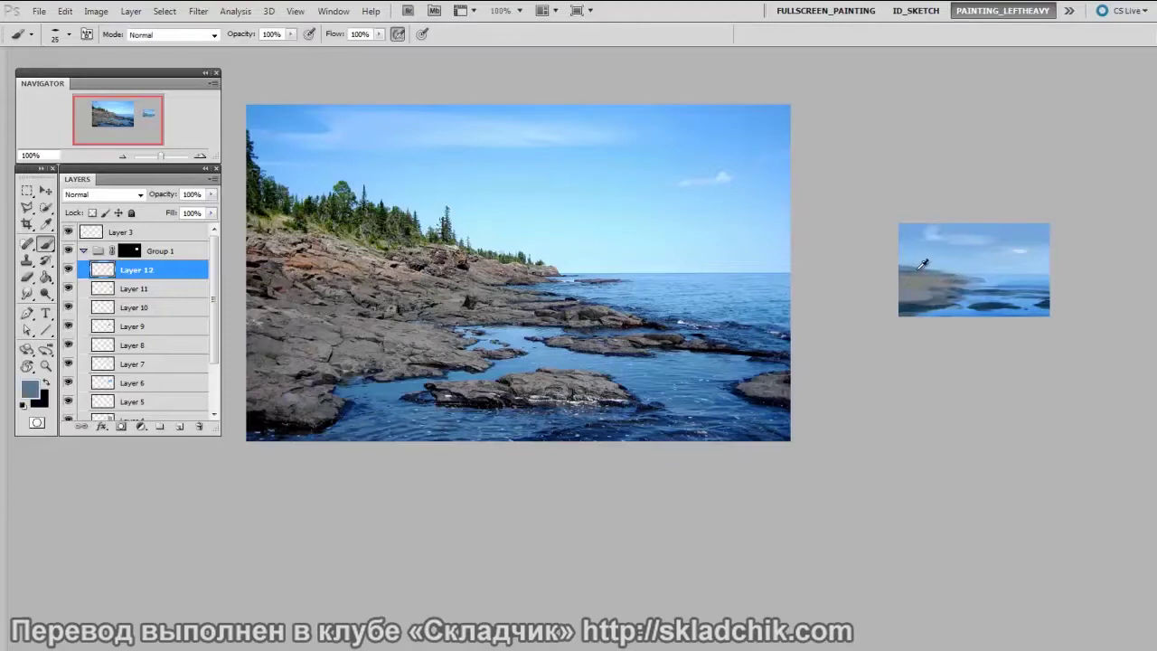
{"action": "key", "text": "n"}
{"action": "left_click_drag", "start_coordinate": [926, 372], "coordinate": [922, 394]}
{"action": "left_click_drag", "start_coordinate": [791, 361], "coordinate": [769, 374]}
{"action": "left_click", "coordinate": [1050, 268]}
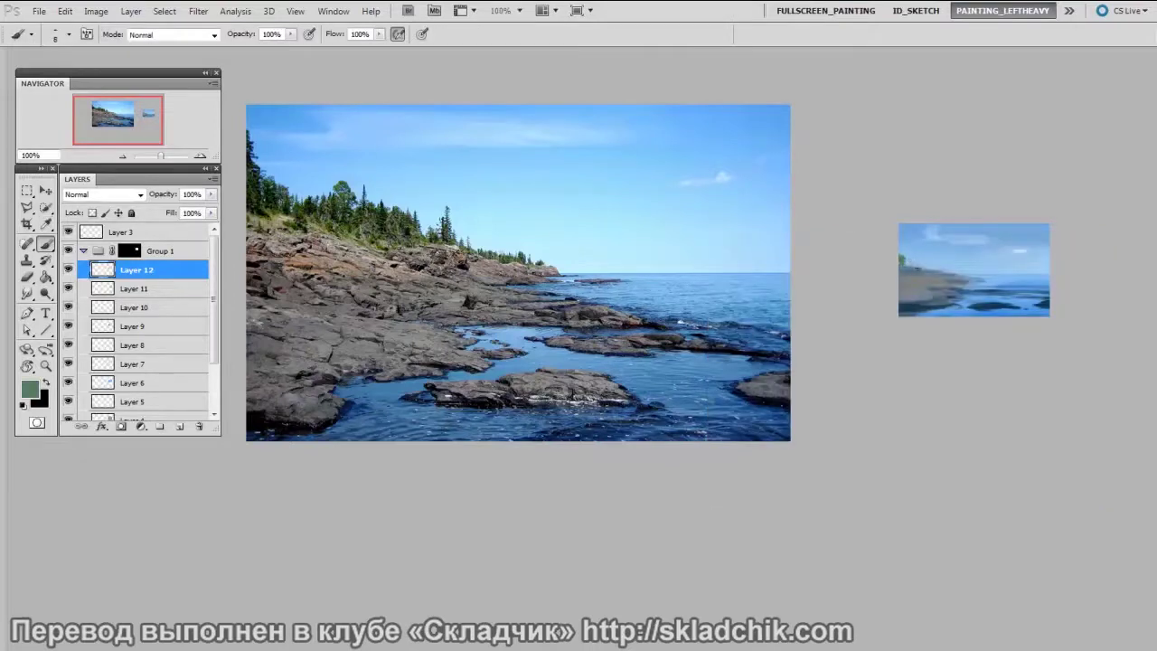
{"action": "key", "text": "n"}
{"action": "left_click_drag", "start_coordinate": [769, 376], "coordinate": [751, 386]}
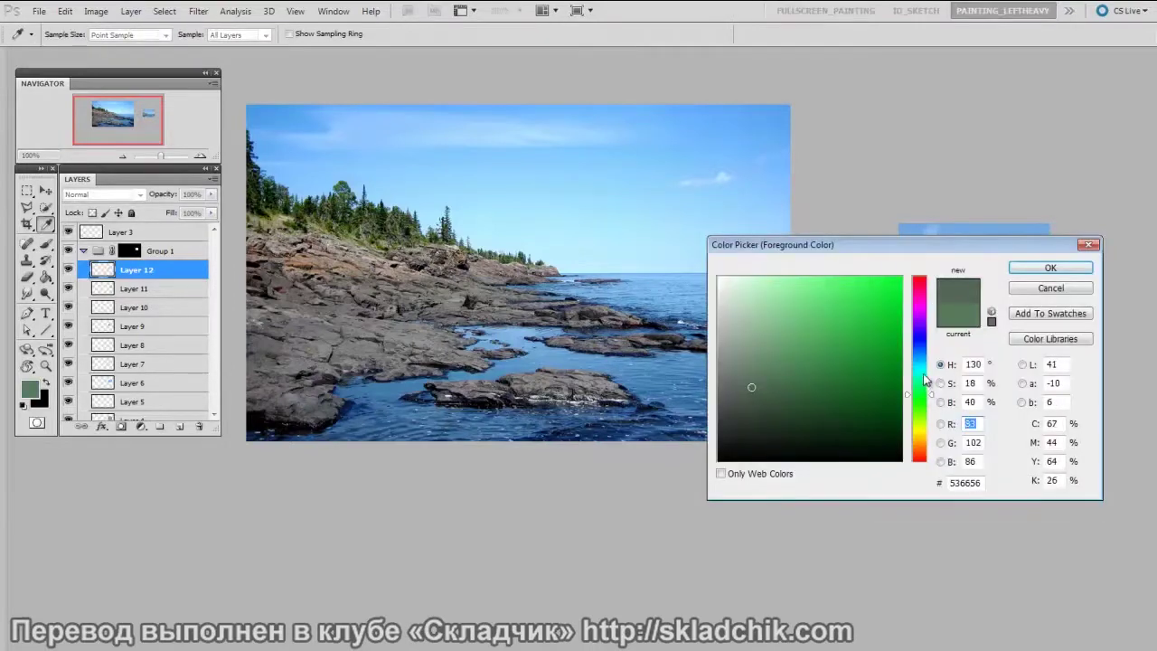
{"action": "left_click", "coordinate": [1039, 271]}
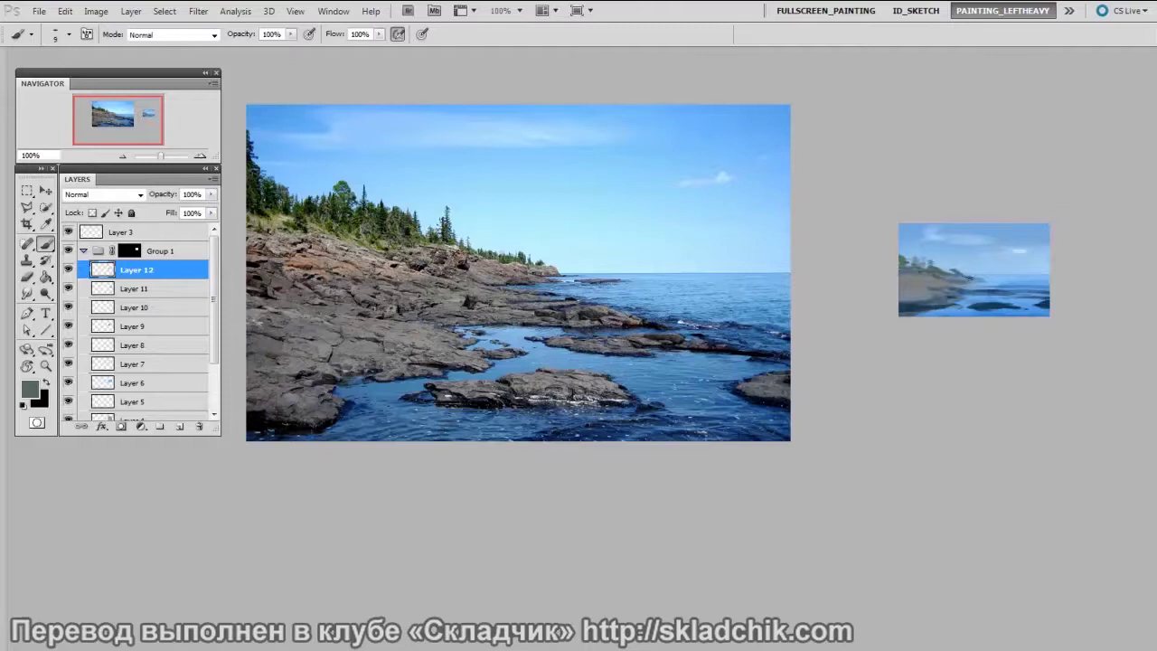
Refine the headland's tip and the nearby horizon with repeatedly sampled shore, water and sky colours
{"action": "left_click", "coordinate": [925, 273], "text": "alt"}
{"action": "left_click", "coordinate": [984, 282], "text": "alt"}
{"action": "left_click", "coordinate": [982, 282], "text": "alt"}
{"action": "left_click", "coordinate": [913, 299], "text": "alt"}
{"action": "left_click", "coordinate": [987, 280], "text": "alt"}
{"action": "left_click", "coordinate": [978, 269], "text": "alt"}
{"action": "mouse_move", "coordinate": [983, 269]}
{"action": "left_mouse_down"}
{"action": "mouse_move", "coordinate": [965, 268]}
{"action": "mouse_move", "coordinate": [983, 274]}
{"action": "left_mouse_up"}
{"action": "left_click", "coordinate": [960, 272], "text": "alt"}
{"action": "left_click", "coordinate": [964, 263], "text": "alt"}
{"action": "left_click", "coordinate": [990, 279], "text": "alt"}
{"action": "left_click", "coordinate": [1000, 275], "text": "alt"}
{"action": "left_click", "coordinate": [968, 281], "text": "alt"}
{"action": "left_click", "coordinate": [999, 277], "text": "alt"}
{"action": "left_click", "coordinate": [978, 289], "text": "alt"}
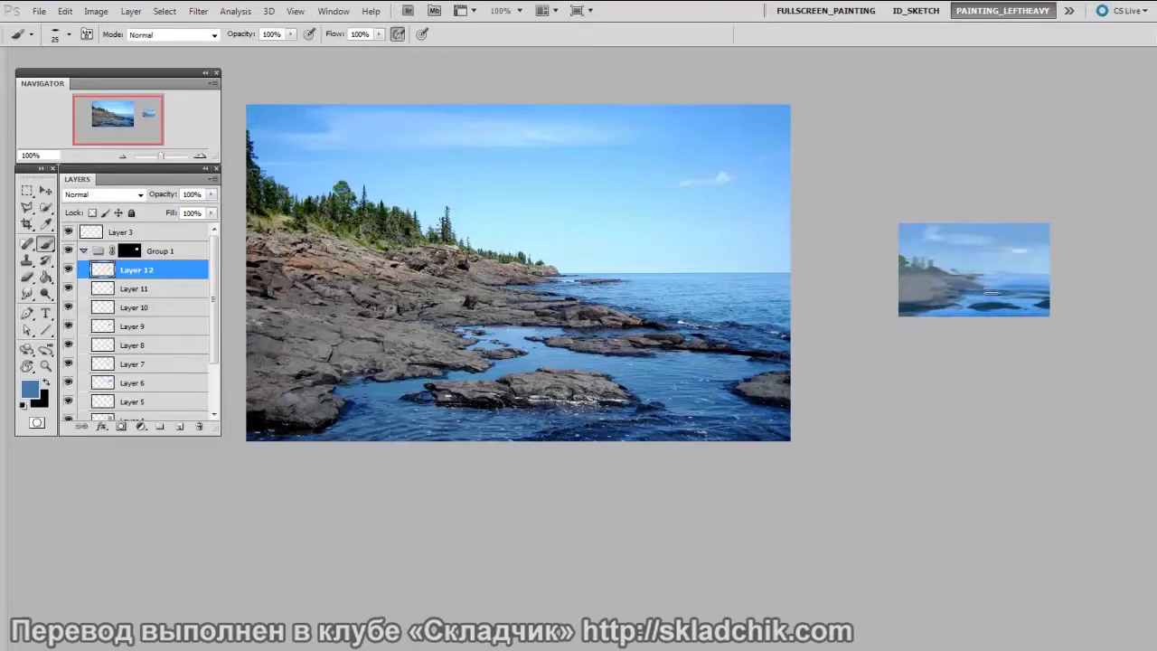
Shrink the brush to 6 and touch up the shore's water edge with sampled light and mid blues
{"action": "left_click", "coordinate": [975, 300], "text": "alt"}
{"action": "key", "text": "["}
{"action": "key", "text": "["}
{"action": "key", "text": "["}
{"action": "left_click", "coordinate": [980, 280], "text": "alt"}
{"action": "left_click", "coordinate": [946, 305], "text": "alt"}
{"action": "left_click", "coordinate": [945, 307], "text": "alt"}
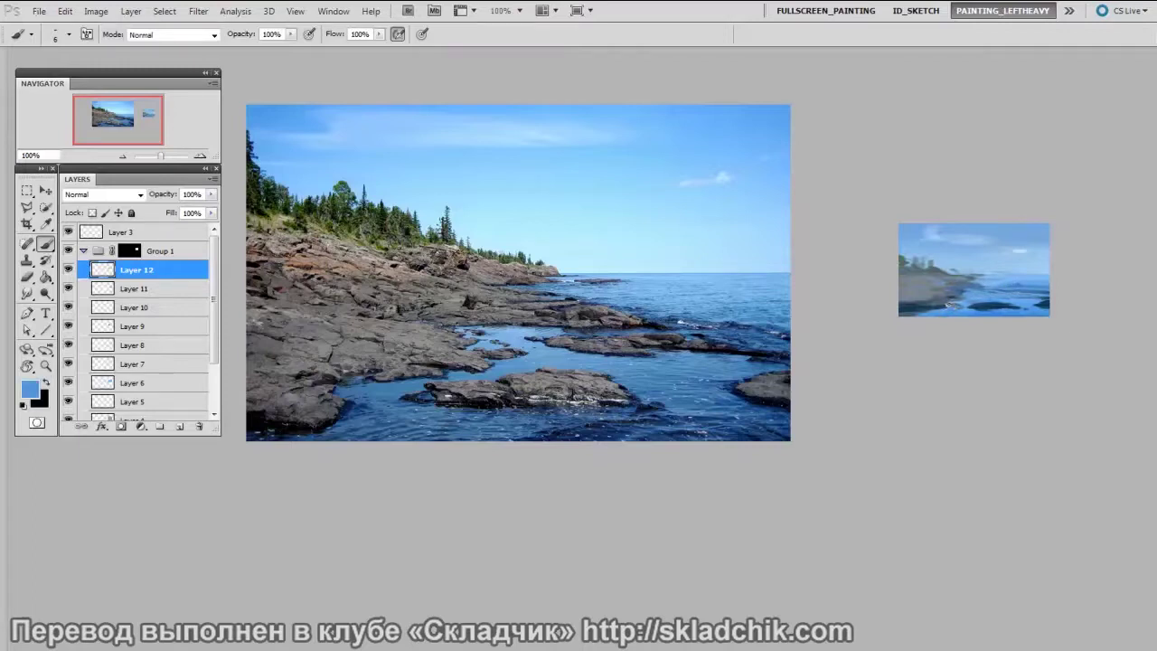
Darken the sampled rock blue to #08273f and paint shadows on the shore's near rocks
{"action": "left_click", "coordinate": [929, 305], "text": "alt"}
{"action": "left_click", "coordinate": [927, 309], "text": "alt"}
{"action": "key", "text": "n"}
{"action": "left_click_drag", "start_coordinate": [857, 399], "coordinate": [879, 416]}
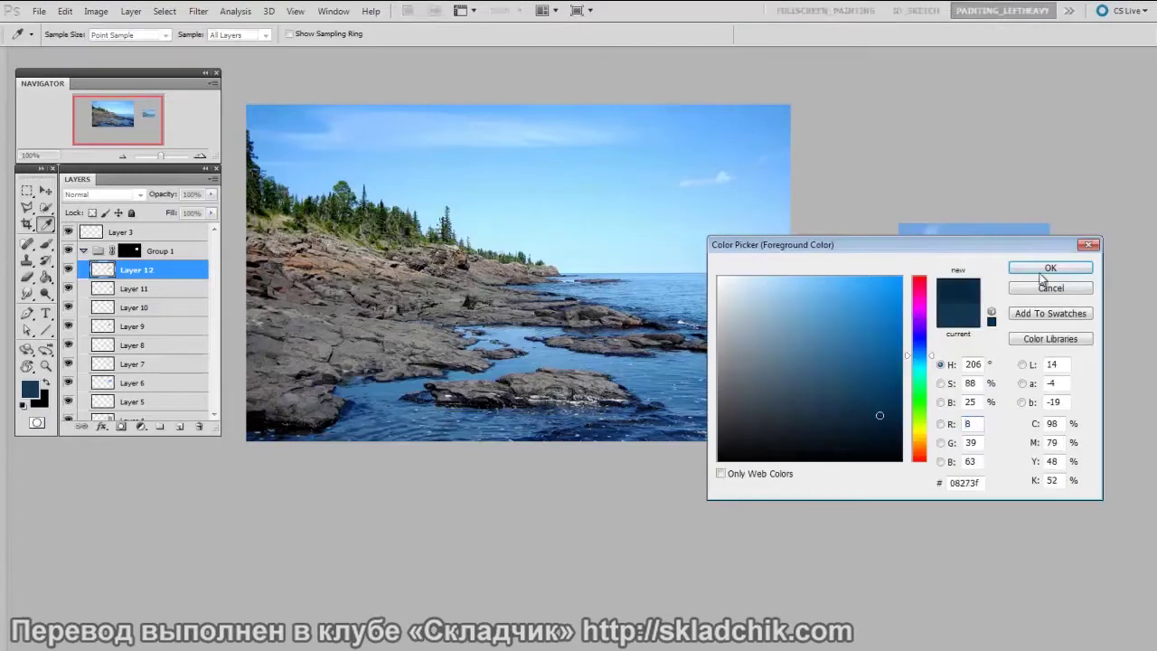
{"action": "left_click", "coordinate": [1046, 269]}
{"action": "left_click_drag", "start_coordinate": [903, 301], "coordinate": [910, 312]}
Shift the sampled shore colour to a warm tan and paint it on the rocks below the trees
{"action": "left_click", "coordinate": [912, 280], "text": "alt"}
{"action": "key", "text": "n"}
{"action": "left_click_drag", "start_coordinate": [923, 421], "coordinate": [927, 438]}
{"action": "left_click_drag", "start_coordinate": [765, 353], "coordinate": [777, 343]}
{"action": "left_click_drag", "start_coordinate": [928, 440], "coordinate": [929, 443]}
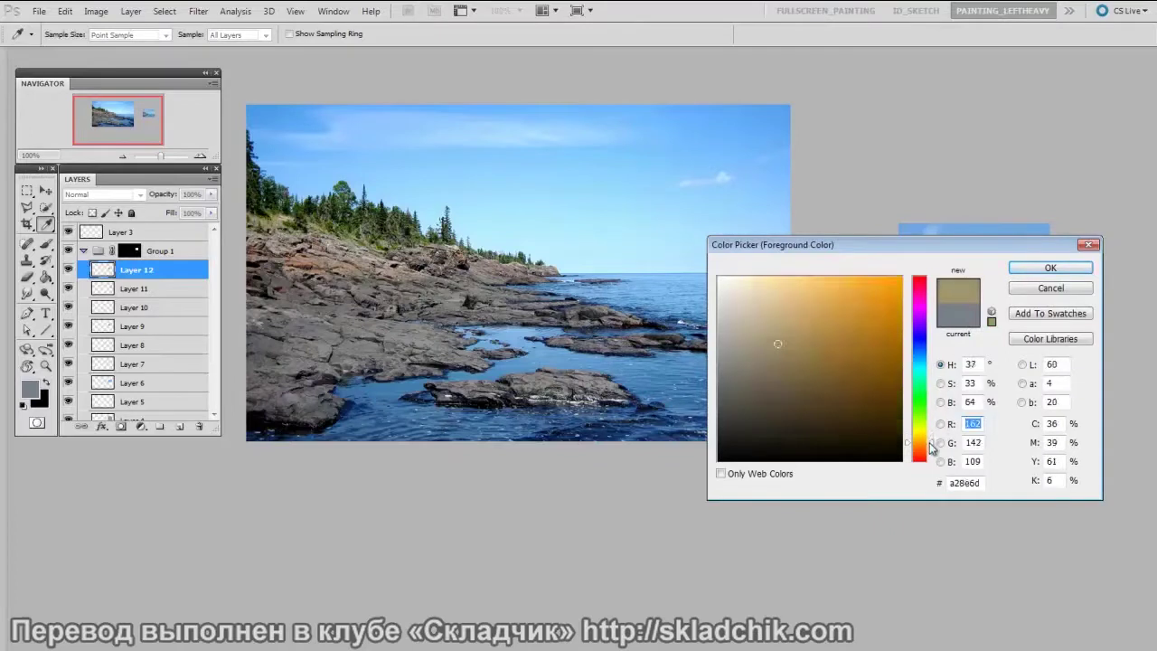
{"action": "left_click", "coordinate": [1043, 267]}
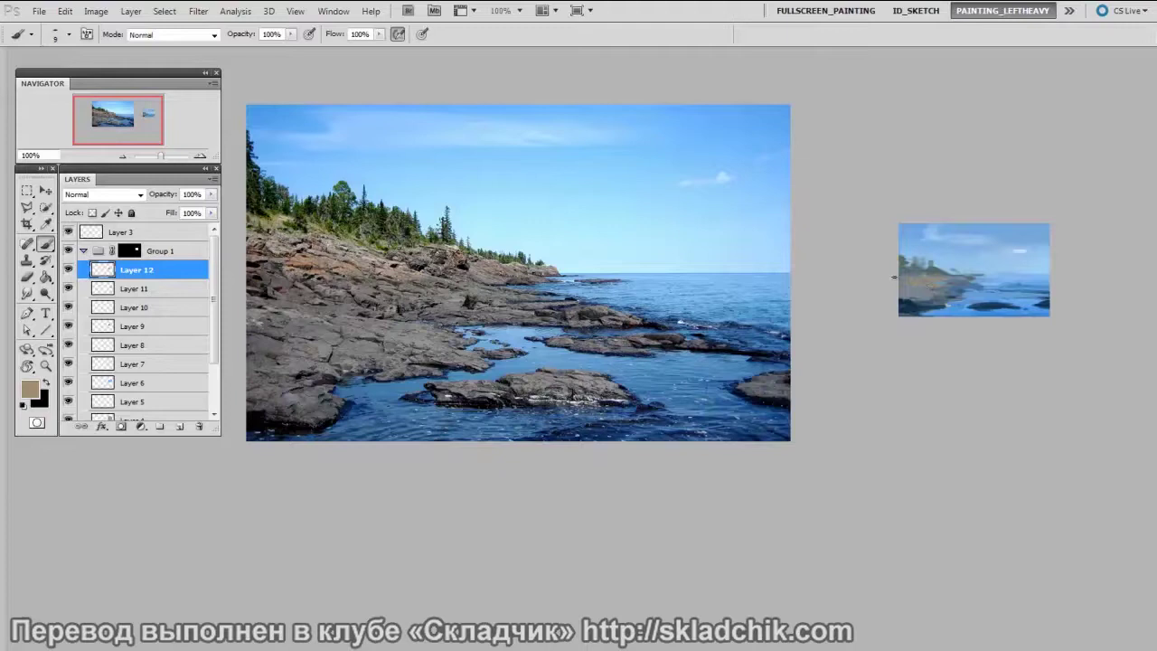
Lighten the tan to #b7a88d and paint highlights on the upper shore with a slightly larger brush
{"action": "key", "text": "n"}
{"action": "left_click_drag", "start_coordinate": [774, 343], "coordinate": [759, 328]}
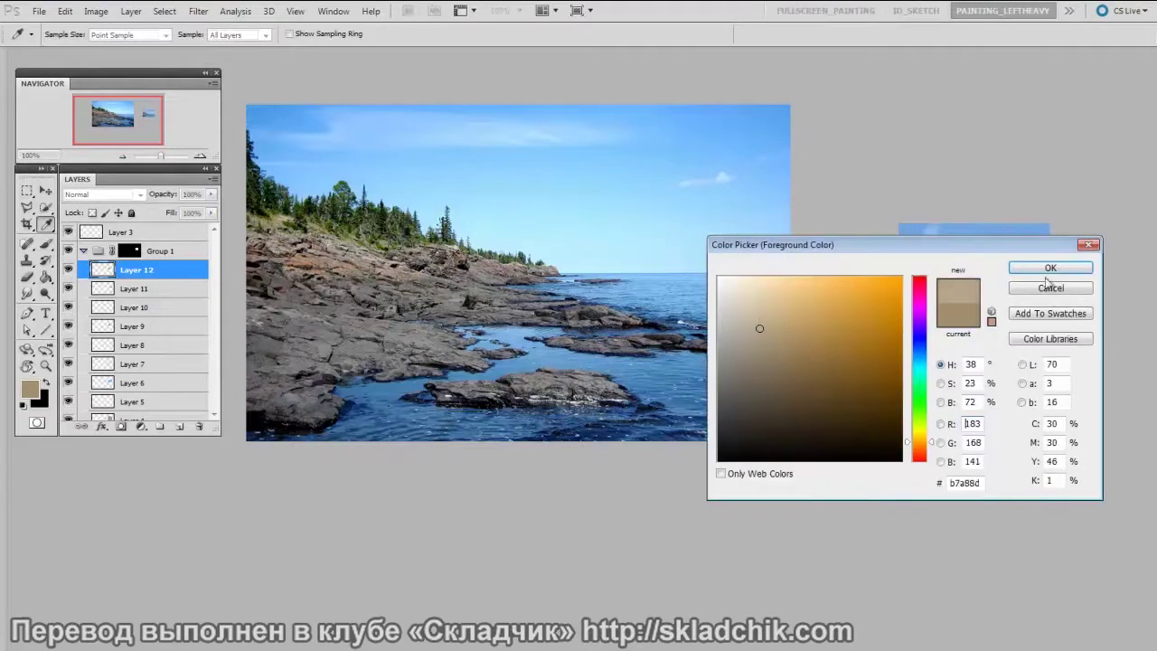
{"action": "left_click", "coordinate": [1046, 267]}
{"action": "key", "text": "bracketright"}
{"action": "key", "text": "bracketright"}
{"action": "mouse_move", "coordinate": [932, 281]}
{"action": "left_mouse_down"}
{"action": "mouse_move", "coordinate": [956, 279]}
{"action": "mouse_move", "coordinate": [923, 292]}
{"action": "mouse_move", "coordinate": [963, 275]}
{"action": "left_mouse_up"}
Enlarge the brush further and sweep the light tan across the slope towards the headland's tip
{"action": "key", "text": "bracketright"}
{"action": "key", "text": "bracketright"}
{"action": "key", "text": "bracketright"}
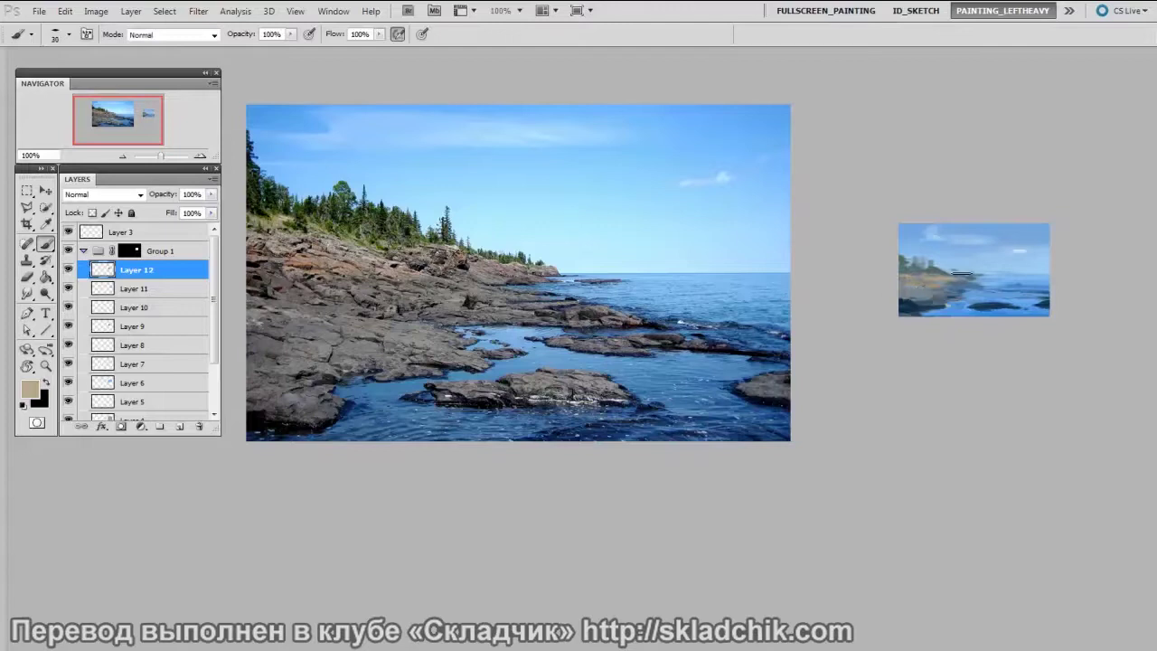
{"action": "key", "text": "bracketright"}
{"action": "key", "text": "bracketright"}
{"action": "key", "text": "bracketright"}
{"action": "left_click_drag", "start_coordinate": [947, 279], "coordinate": [977, 281]}
Sample the pale sky blue beside the headland and reduce the brush to 35 for touching up its edge
{"action": "left_click", "coordinate": [968, 273], "text": "alt"}
{"action": "key", "text": "bracketleft"}
{"action": "key", "text": "bracketleft"}
{"action": "key", "text": "bracketleft"}
{"action": "key", "text": "bracketleft"}
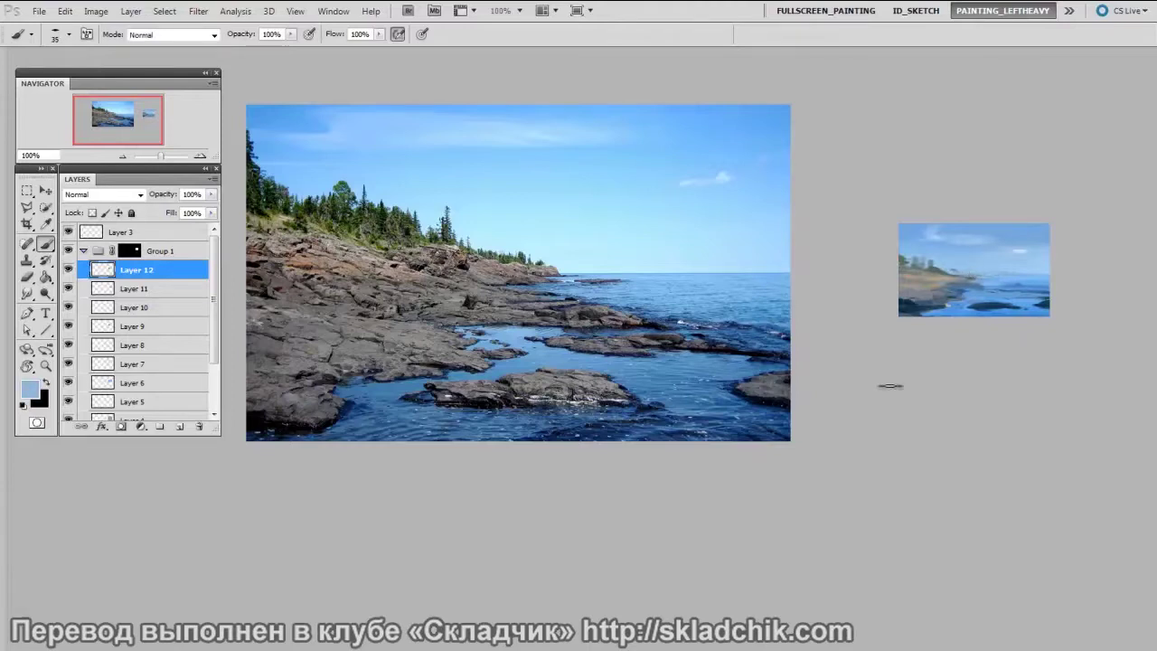
Lighten the sampled water blue to #a9c9e9 and paint fine highlights on the water with a size 4 brush
{"action": "left_click", "coordinate": [972, 291], "text": "alt"}
{"action": "key", "text": "bracketleft"}
{"action": "key", "text": "bracketleft"}
{"action": "key", "text": "bracketleft"}
{"action": "key", "text": "bracketleft"}
{"action": "key", "text": "n"}
{"action": "left_click_drag", "start_coordinate": [811, 304], "coordinate": [768, 291]}
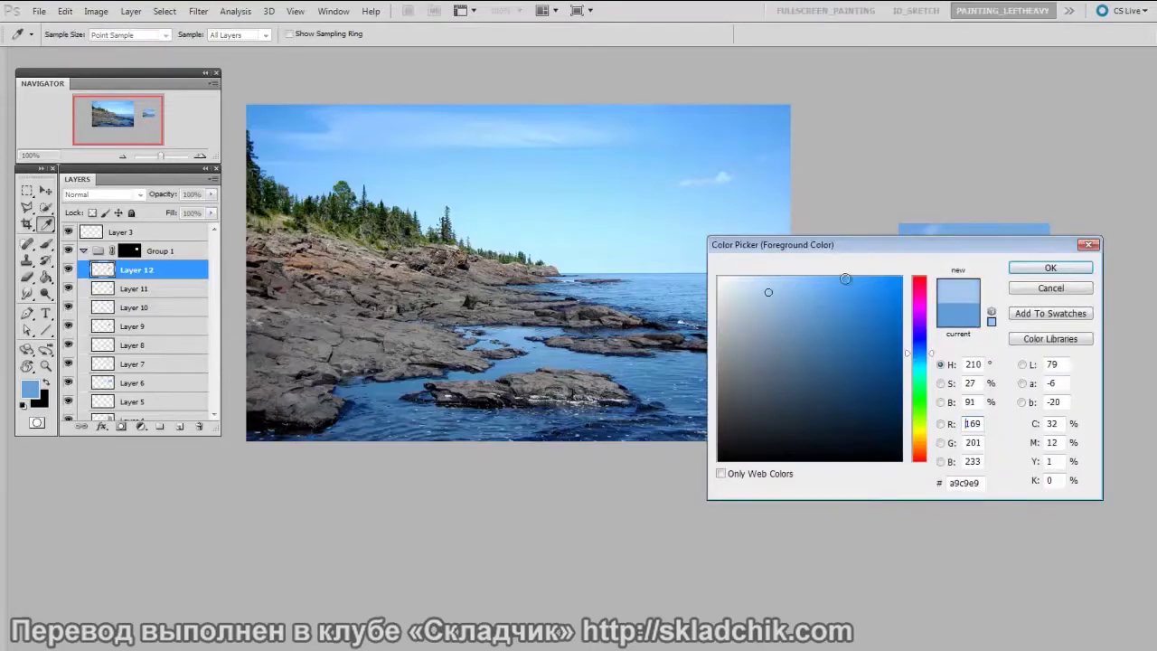
{"action": "left_click", "coordinate": [1045, 270]}
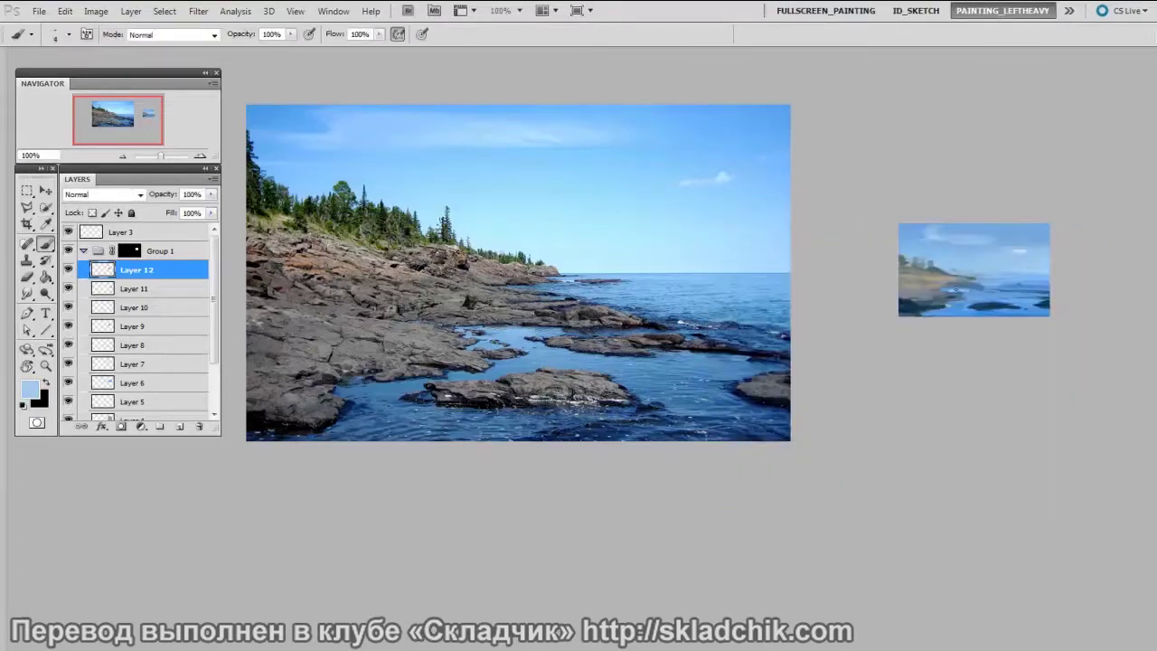
Sample shore and water tones and brush a pale reflection into the water beside the rocks at size 35
{"action": "left_click", "coordinate": [967, 288], "text": "alt"}
{"action": "left_click", "coordinate": [938, 276], "text": "alt"}
{"action": "left_click", "coordinate": [983, 287], "text": "alt"}
{"action": "left_click", "coordinate": [949, 304], "text": "alt"}
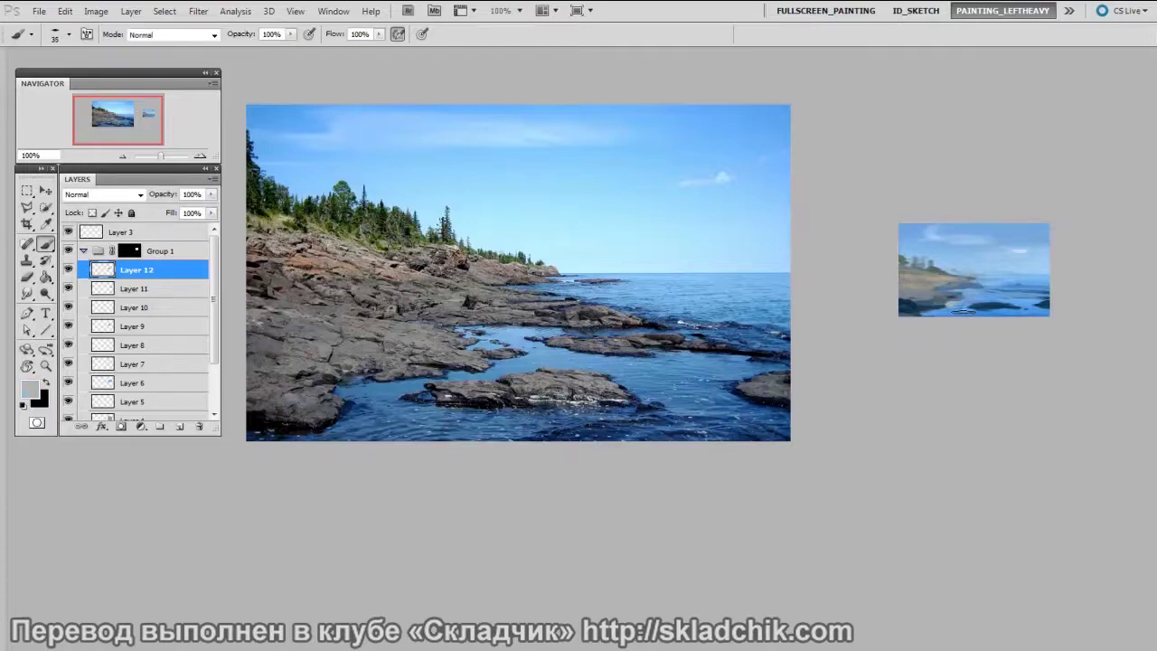
{"action": "left_click", "coordinate": [953, 305], "text": "alt"}
{"action": "left_click", "coordinate": [948, 301], "text": "alt"}
Set the foreground colour to #a0c4e2 and rework the pale inlet and rock edge with a smaller brush
{"action": "key", "text": "n"}
{"action": "left_click_drag", "start_coordinate": [757, 315], "coordinate": [772, 297]}
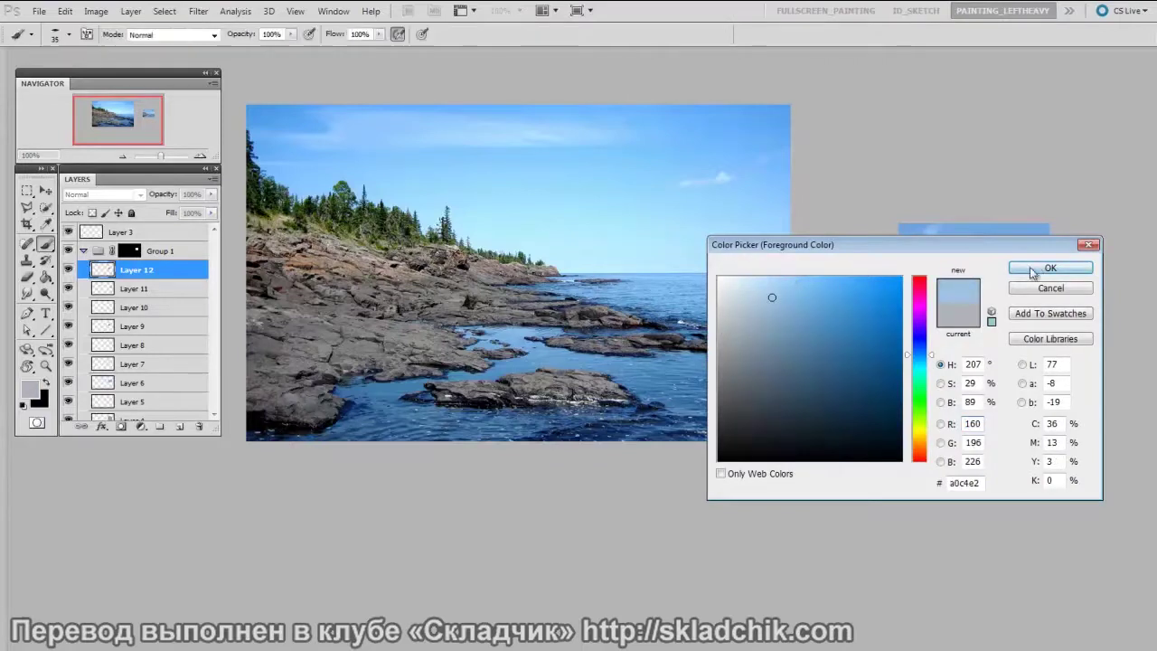
{"action": "left_click", "coordinate": [1033, 268]}
{"action": "key", "text": "bracketleft"}
{"action": "key", "text": "bracketleft"}
{"action": "left_click", "coordinate": [949, 296], "text": "alt"}
{"action": "left_click_drag", "start_coordinate": [952, 298], "coordinate": [940, 301]}
{"action": "left_click", "coordinate": [970, 284], "text": "alt"}
{"action": "left_click", "coordinate": [966, 291], "text": "alt"}
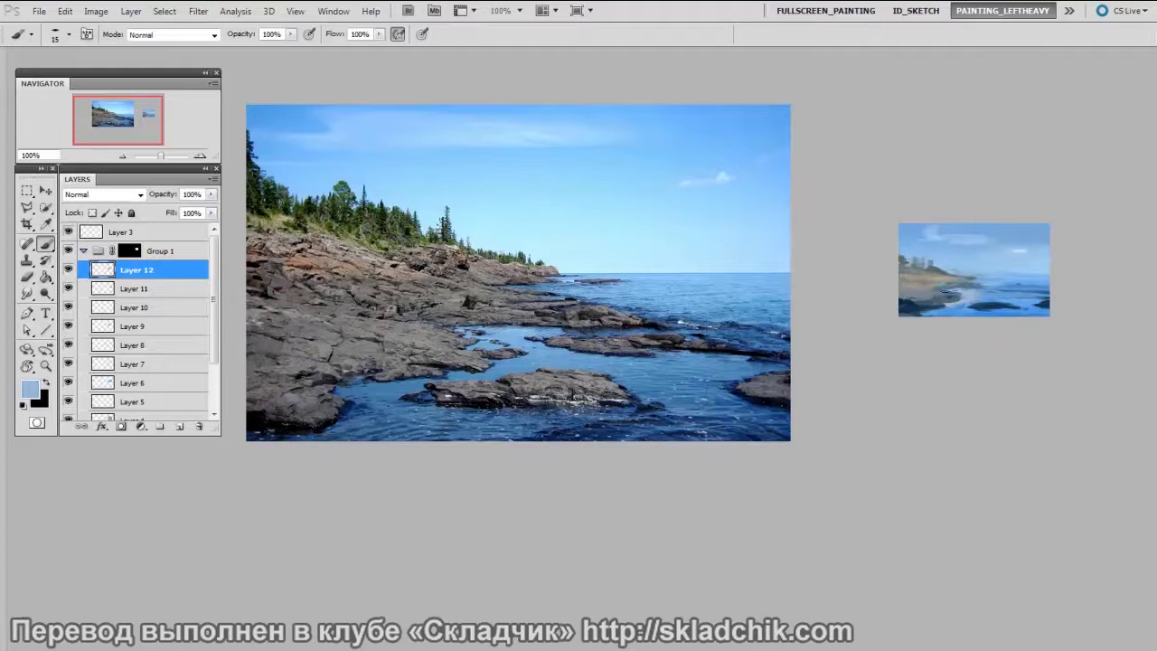
Shrink the brush and paint small rocks and breaks along the inlet using sampled water and rock tones
{"action": "left_click", "coordinate": [973, 290], "text": "alt"}
{"action": "key", "text": "bracketleft"}
{"action": "key", "text": "bracketleft"}
{"action": "key", "text": "bracketleft"}
{"action": "left_click_drag", "start_coordinate": [962, 287], "coordinate": [954, 289]}
{"action": "left_click", "coordinate": [965, 289], "text": "alt"}
{"action": "left_click", "coordinate": [965, 287], "text": "alt"}
{"action": "left_click", "coordinate": [954, 304], "text": "alt"}
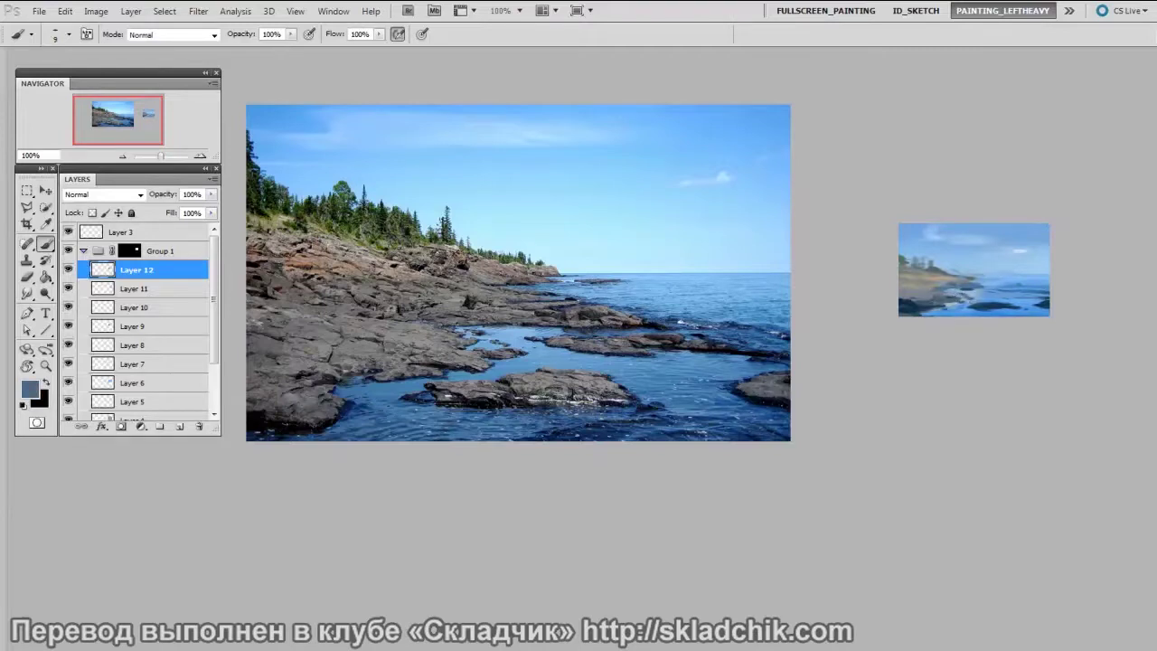
{"action": "left_click", "coordinate": [945, 305], "text": "alt"}
Set the foreground colour to #6eb5f5, brush it over the water on a new layer, and switch to the eraser
{"action": "left_click", "coordinate": [977, 287], "text": "alt"}
{"action": "key", "text": "n"}
{"action": "left_click_drag", "start_coordinate": [783, 301], "coordinate": [819, 283]}
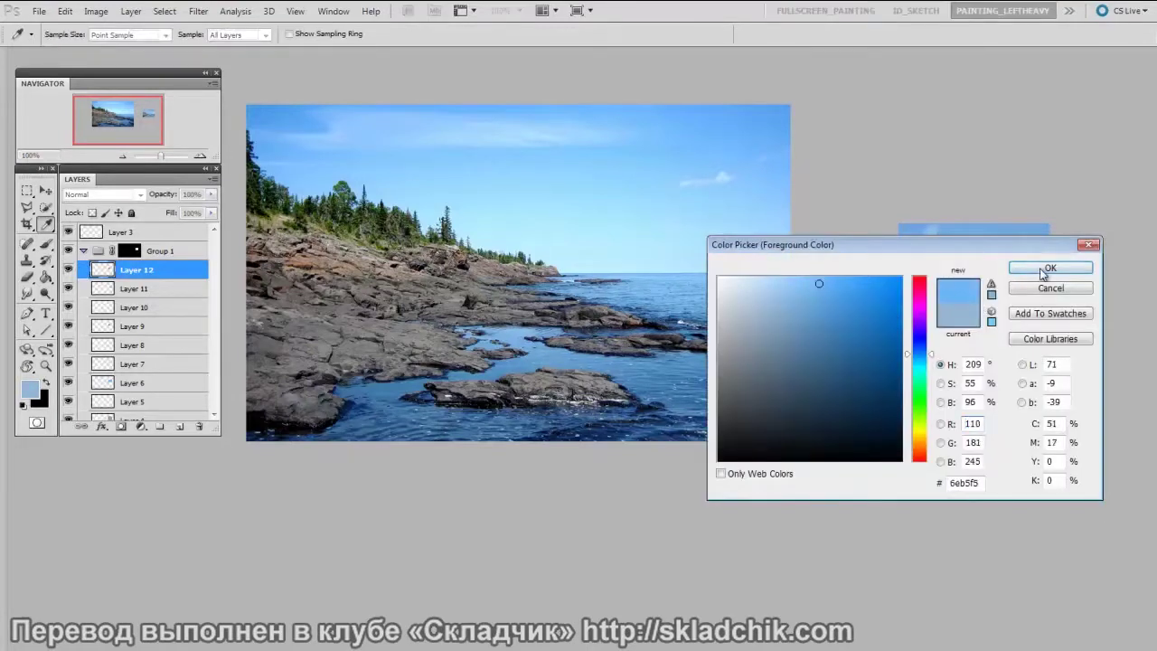
{"action": "left_click", "coordinate": [1048, 268]}
{"action": "key", "text": "ctrl+shift+alt+n"}
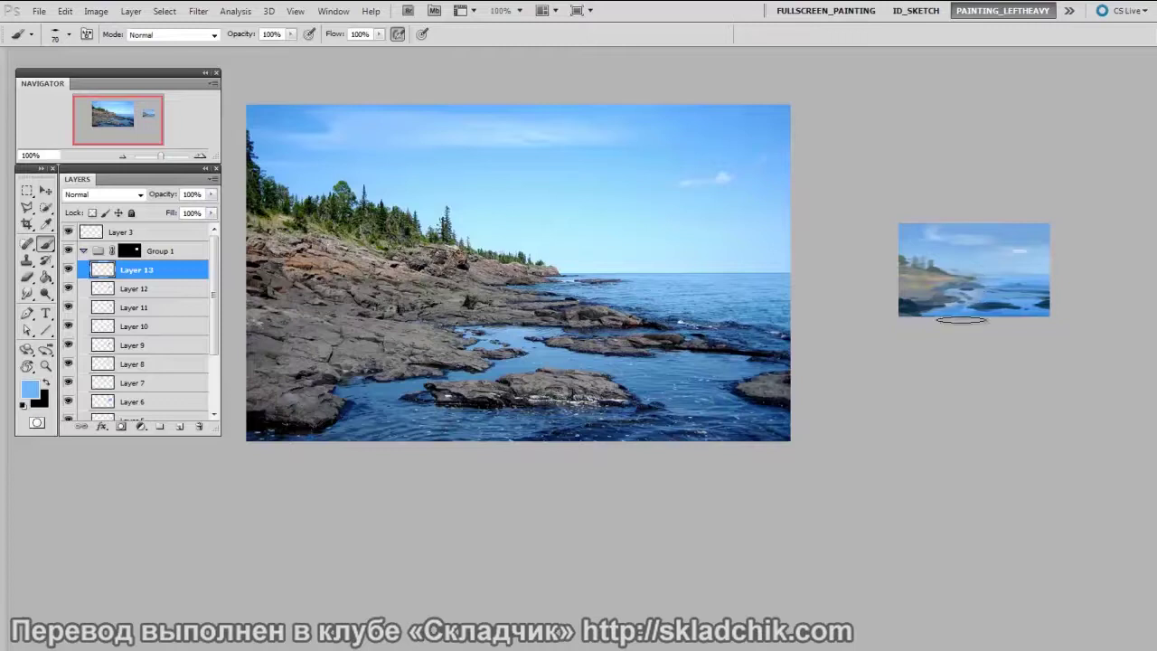
{"action": "key", "text": "e"}
Add another new layer and paint sampled dark rock tones along the shoreline with a size 15 brush
{"action": "key", "text": "ctrl+shift+alt+n"}
{"action": "key", "text": "b"}
{"action": "left_click", "coordinate": [940, 299], "text": "alt"}
{"action": "left_click", "coordinate": [943, 300], "text": "alt"}
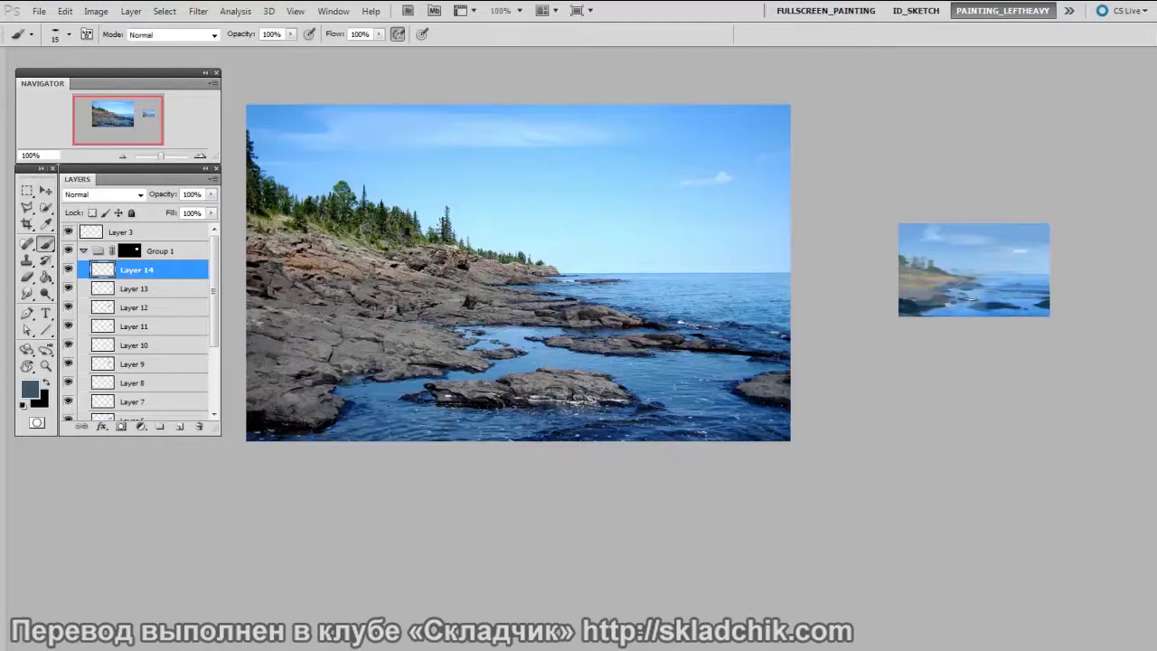
Change the sampled colour to a neutral grey and paint light accents on the rocks with a size 25 brush
{"action": "left_click", "coordinate": [974, 305], "text": "alt"}
{"action": "key", "text": "n"}
{"action": "left_click", "coordinate": [726, 343]}
{"action": "left_click", "coordinate": [1050, 268]}
{"action": "key", "text": "bracketright"}
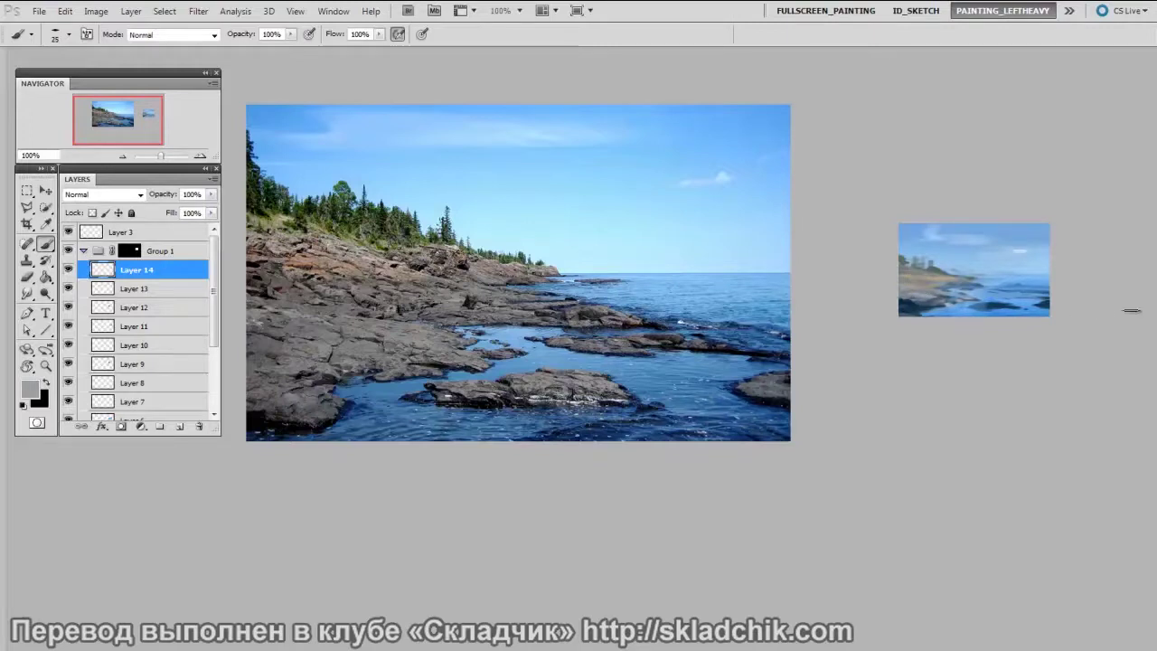
Mix a deeper blue from the water colour, paint the foreground water on a new layer, and erase the excess
{"action": "left_click", "coordinate": [936, 308], "text": "alt"}
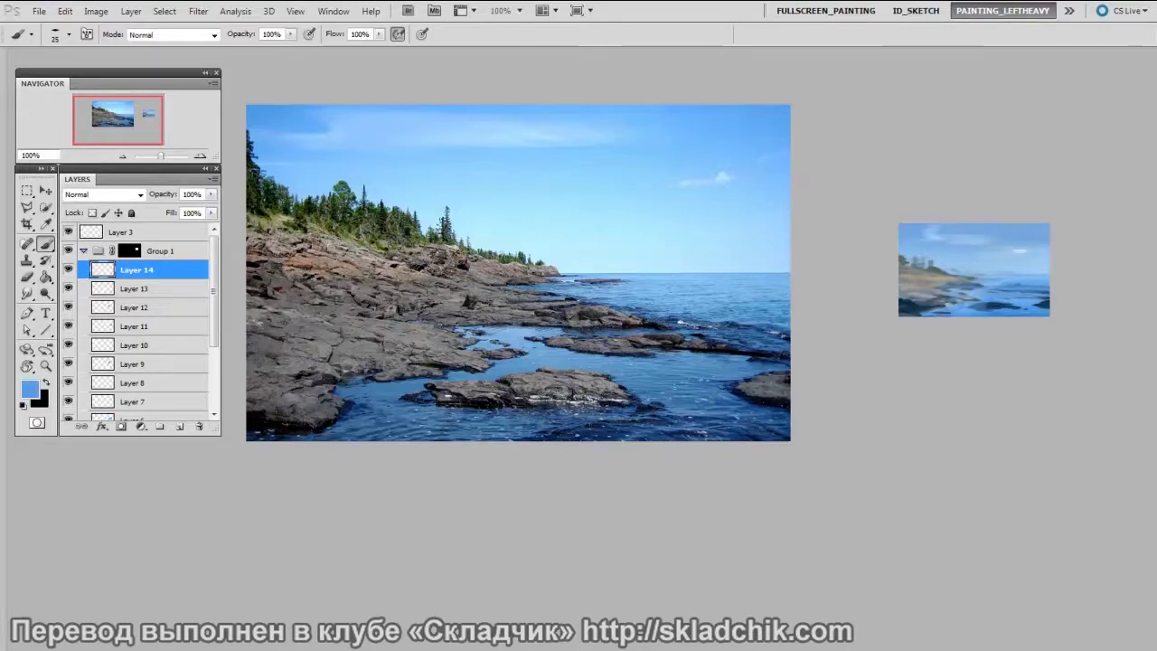
{"action": "key", "text": "n"}
{"action": "left_click", "coordinate": [877, 335]}
{"action": "left_click", "coordinate": [1041, 270]}
{"action": "key", "text": "ctrl+shift+alt+n"}
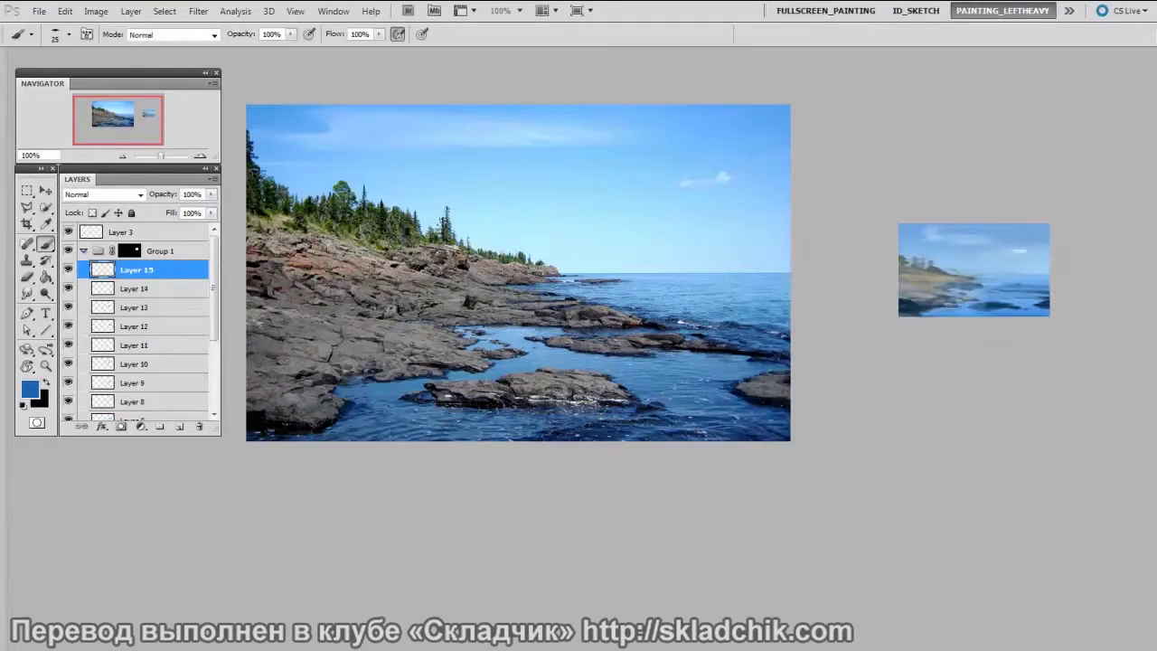
{"action": "key", "text": "e"}
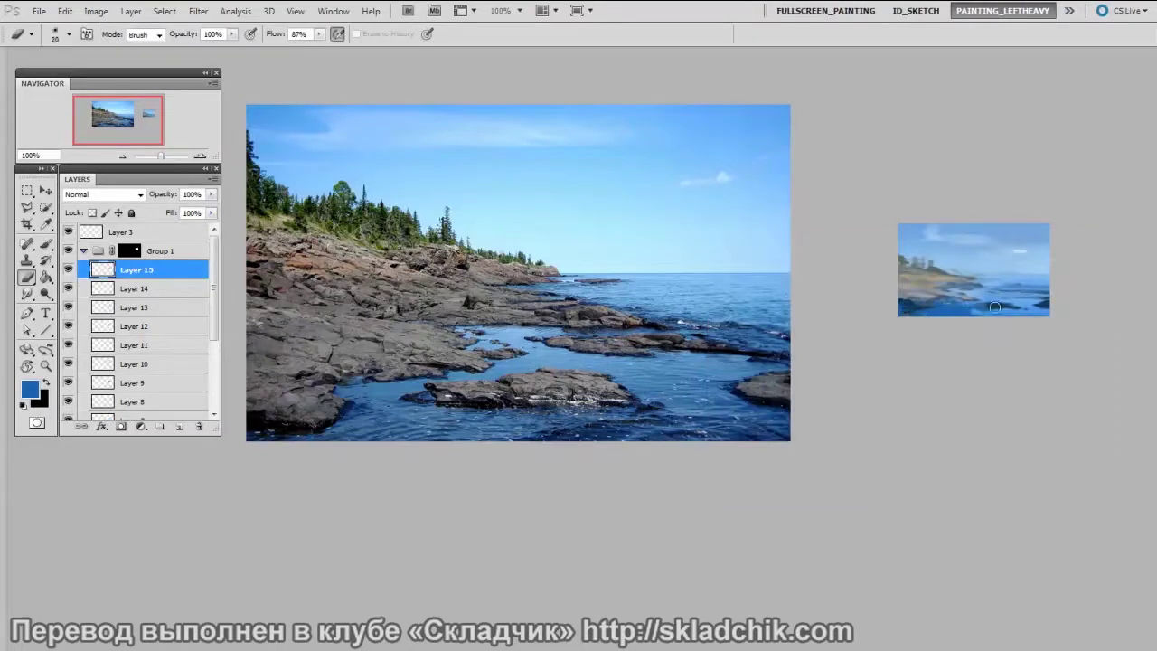
Return to the brush at a smaller size and add fine deep blue strokes in the foreground water
{"action": "key", "text": "b"}
{"action": "key", "text": "bracketleft"}
{"action": "key", "text": "bracketleft"}
{"action": "key", "text": "bracketleft"}
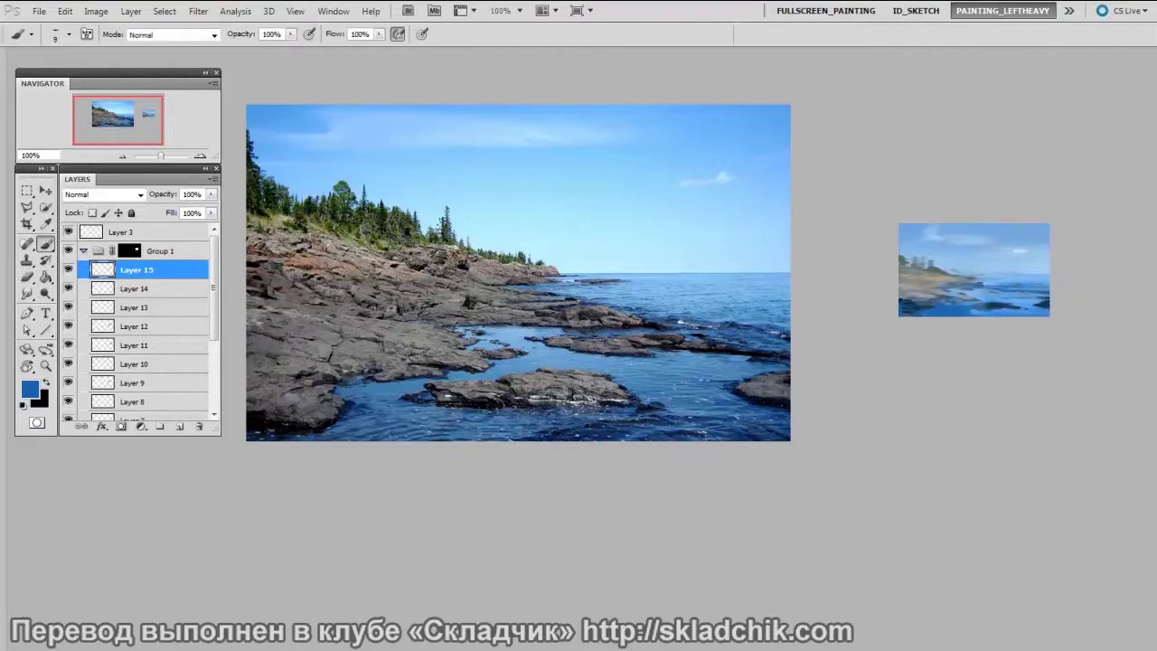
Switch to the Eraser and reduce it to size 4 for trimming the fine blue strokes in the thumbnail's foreground water
{"action": "key", "text": "e"}
{"action": "key", "text": "bracketleft"}
{"action": "key", "text": "bracketleft"}
{"action": "key", "text": "bracketleft"}
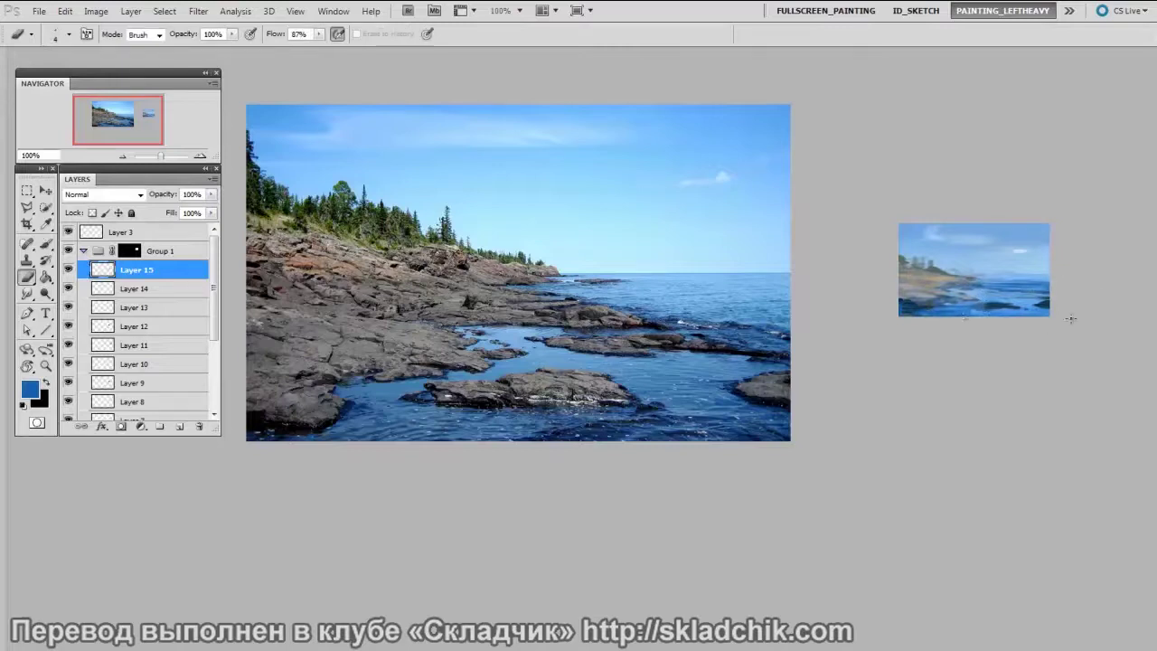